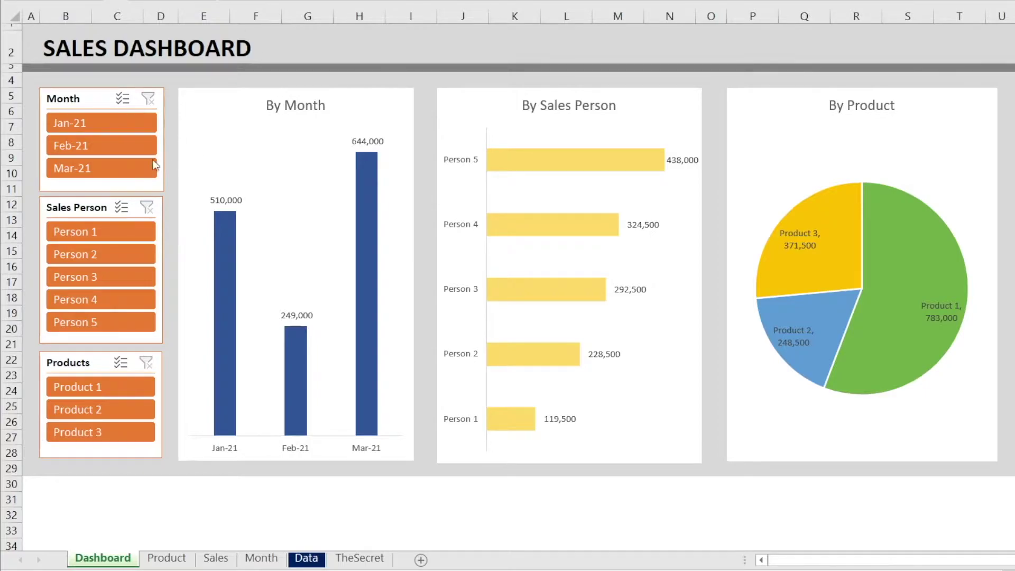
- Filter the dashboard by Jan-21, Feb-21 and Mar-21 in turn, then clear the month filter
{"action": "left_click", "coordinate": [78, 123]}
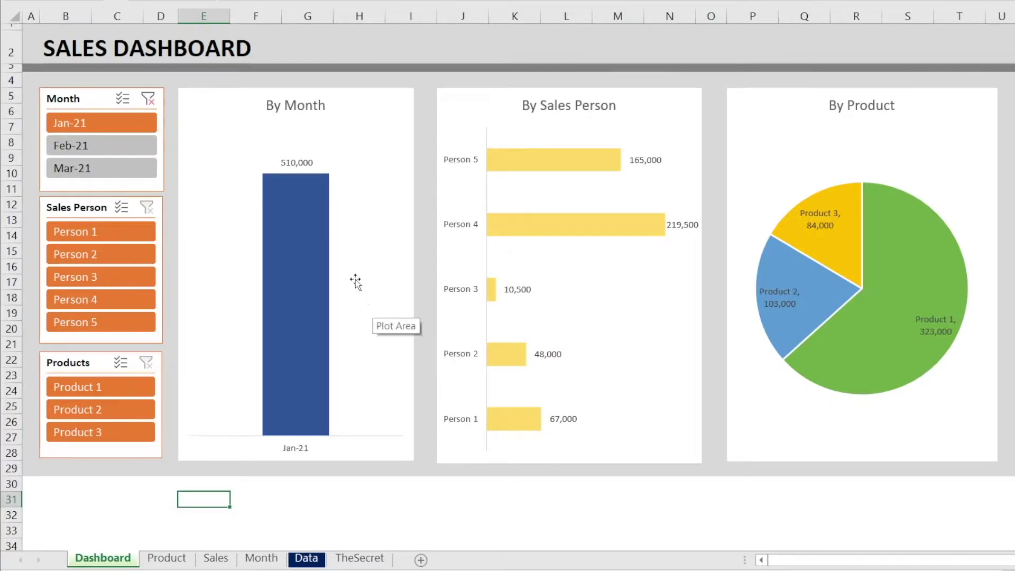
{"action": "left_click", "coordinate": [106, 142]}
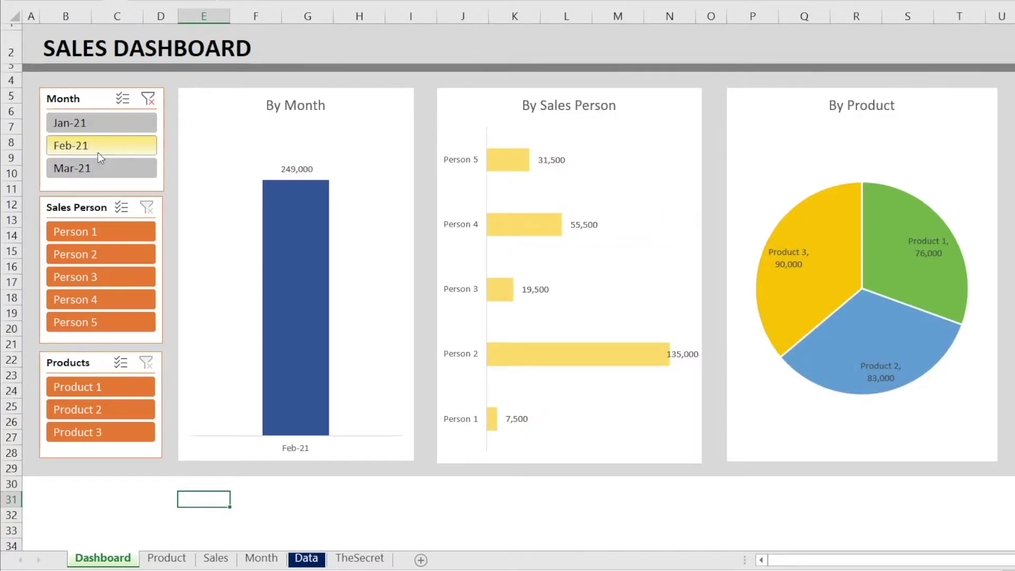
{"action": "left_click", "coordinate": [79, 170]}
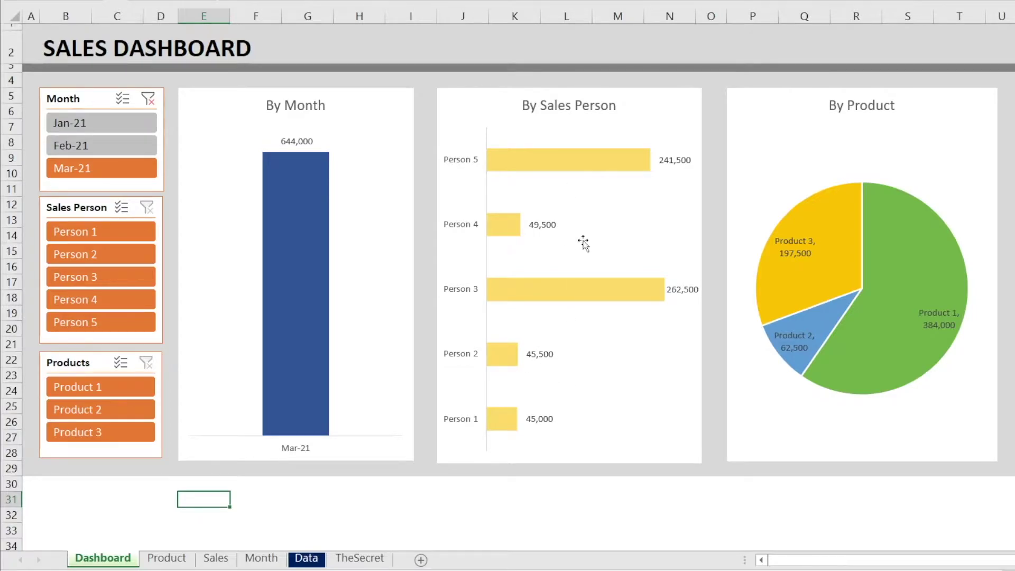
{"action": "left_click", "coordinate": [148, 100]}
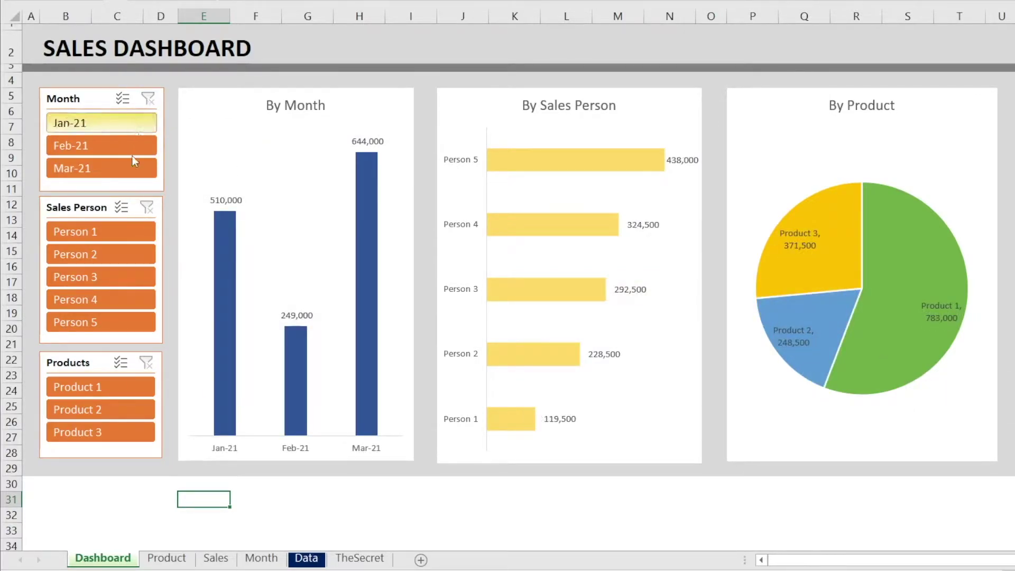
- Filter by Person 1, Person 3 and Person 4 in turn, then clear the salesperson filter
{"action": "left_click", "coordinate": [85, 235]}
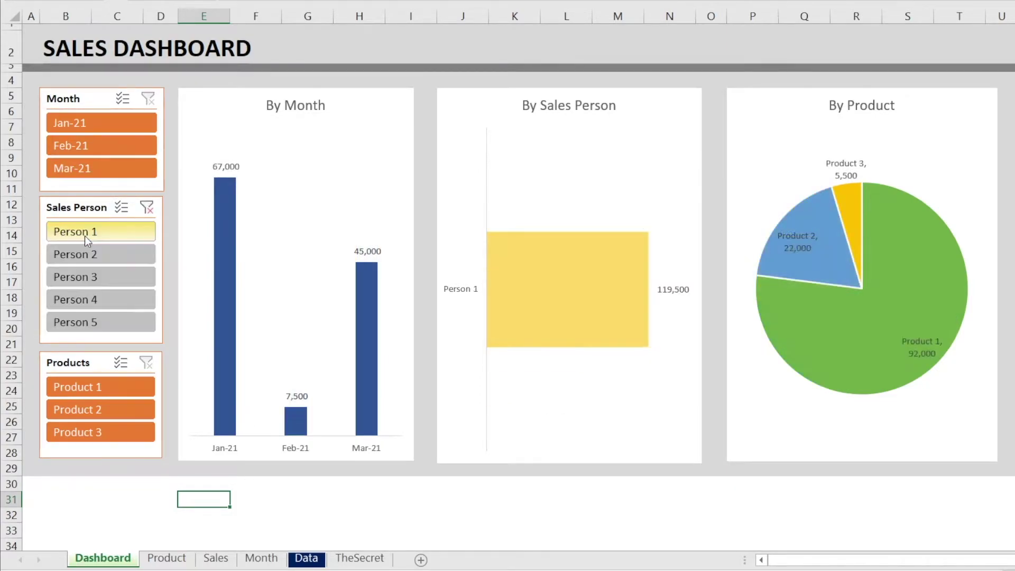
{"action": "mouse_move", "coordinate": [579, 307]}
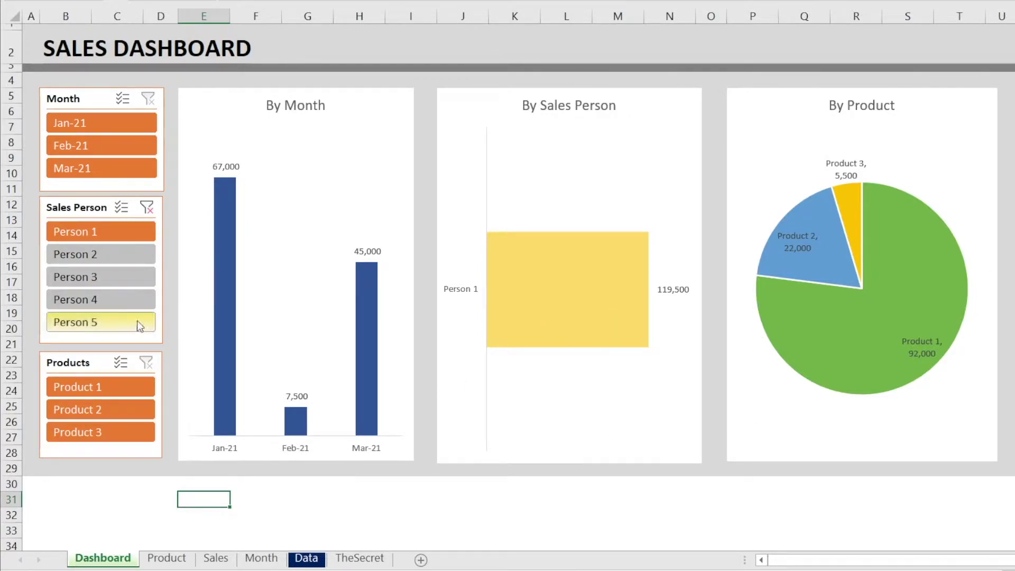
{"action": "left_click", "coordinate": [101, 276]}
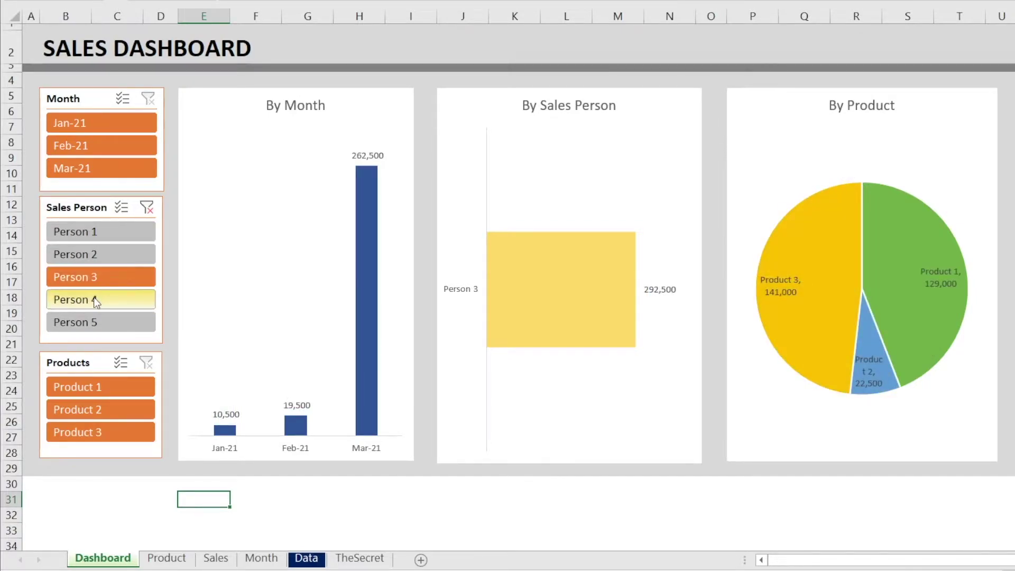
{"action": "left_click", "coordinate": [93, 297]}
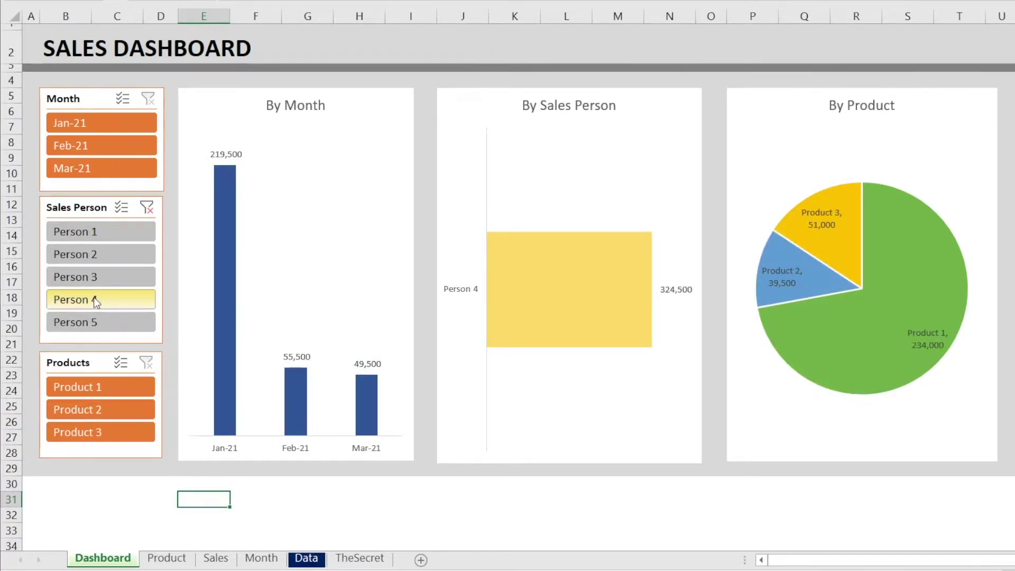
{"action": "left_click", "coordinate": [147, 208]}
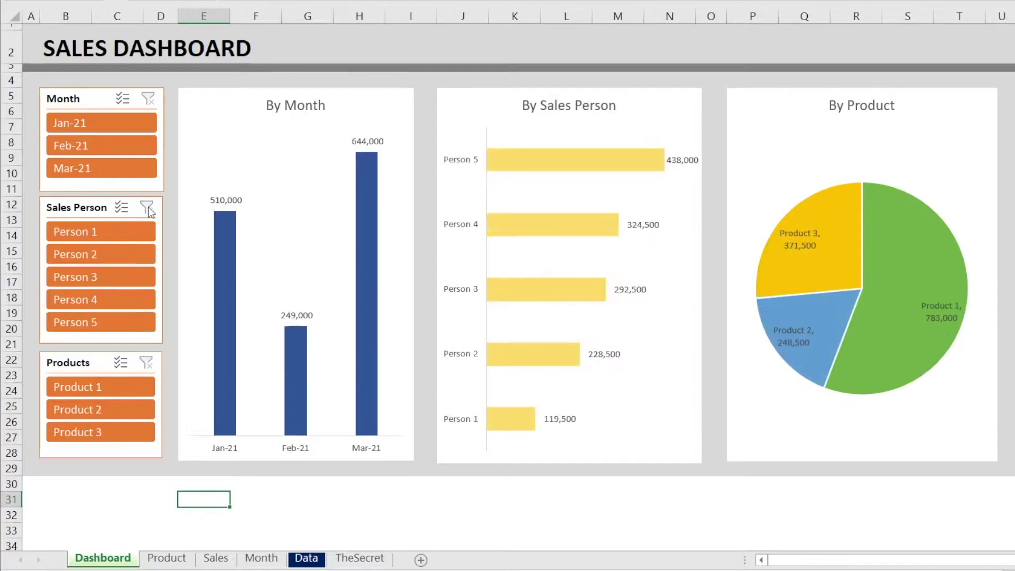
- Filter by Product 2 and Product 3, then clear the product filter
{"action": "left_click", "coordinate": [98, 409]}
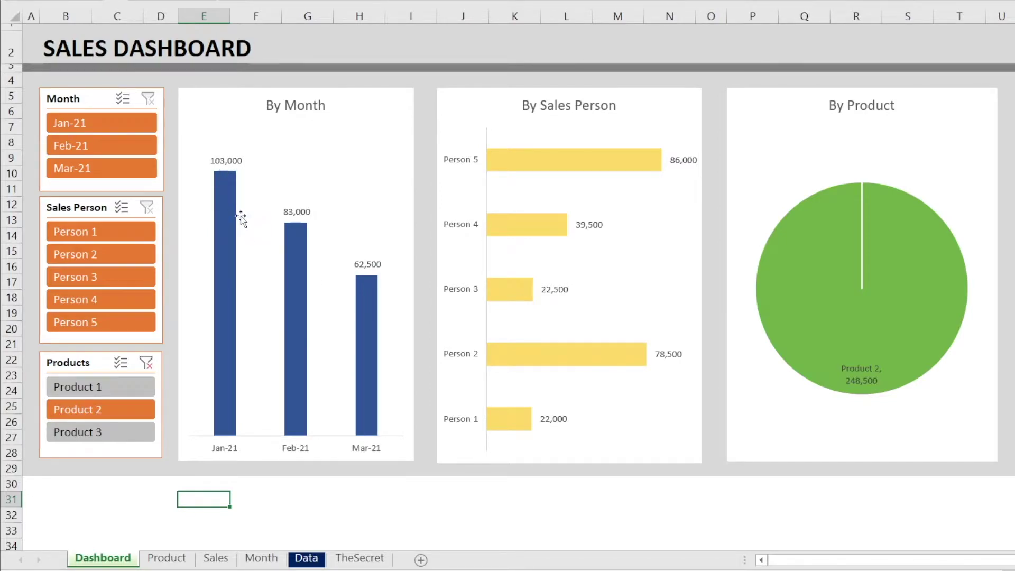
{"action": "left_click", "coordinate": [82, 439]}
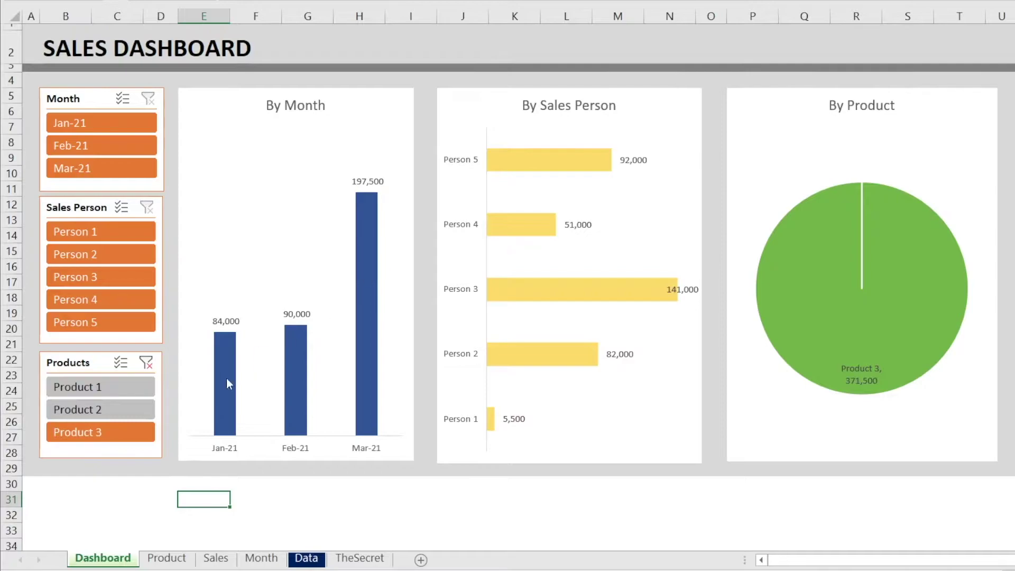
{"action": "left_click", "coordinate": [142, 366]}
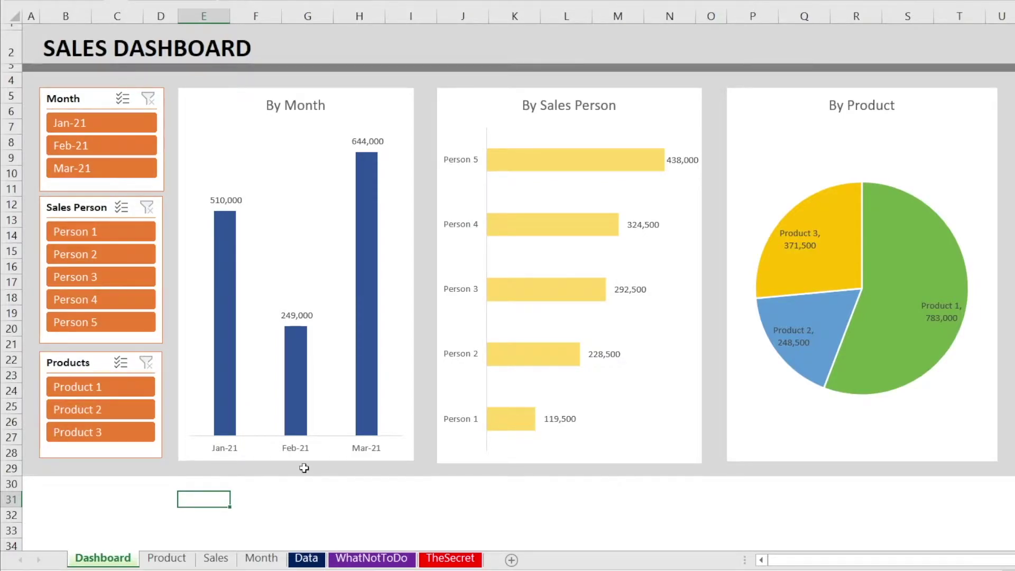
- Review the pivot tables and charts on the Month, Sales and Product sheets in turn
{"action": "left_click", "coordinate": [261, 559]}
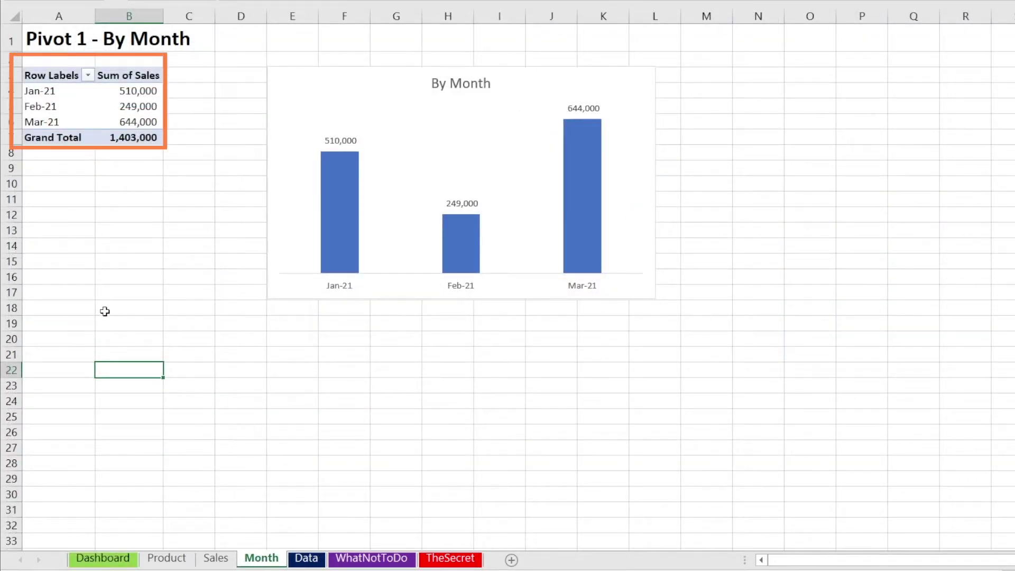
{"action": "left_click", "coordinate": [216, 558]}
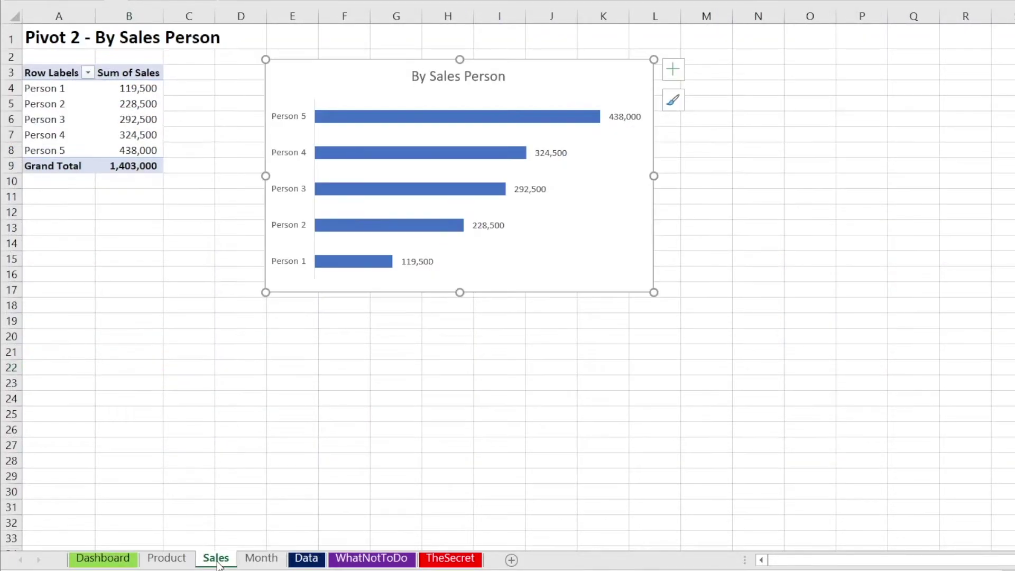
{"action": "left_click", "coordinate": [193, 474]}
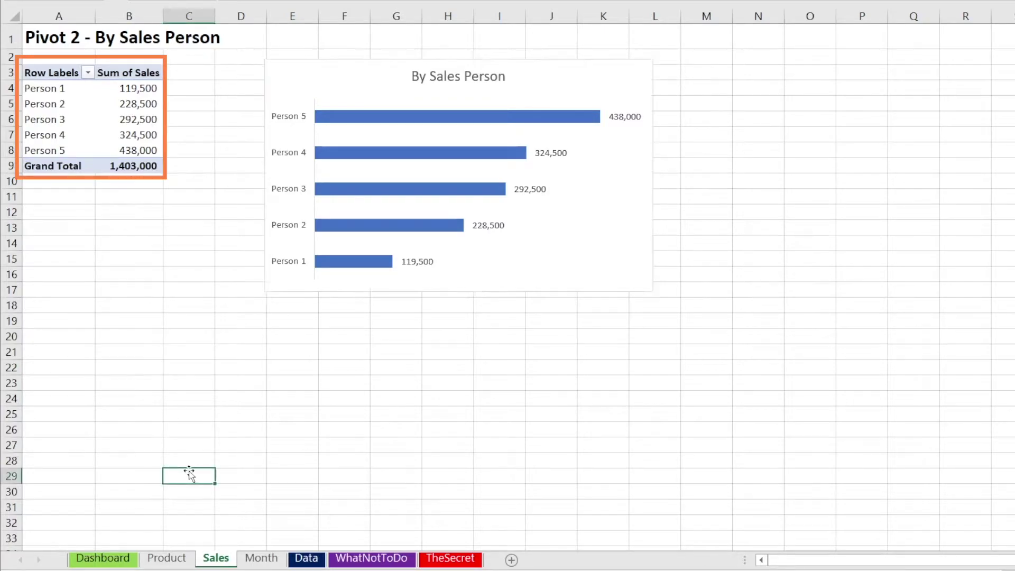
{"action": "left_click", "coordinate": [168, 559]}
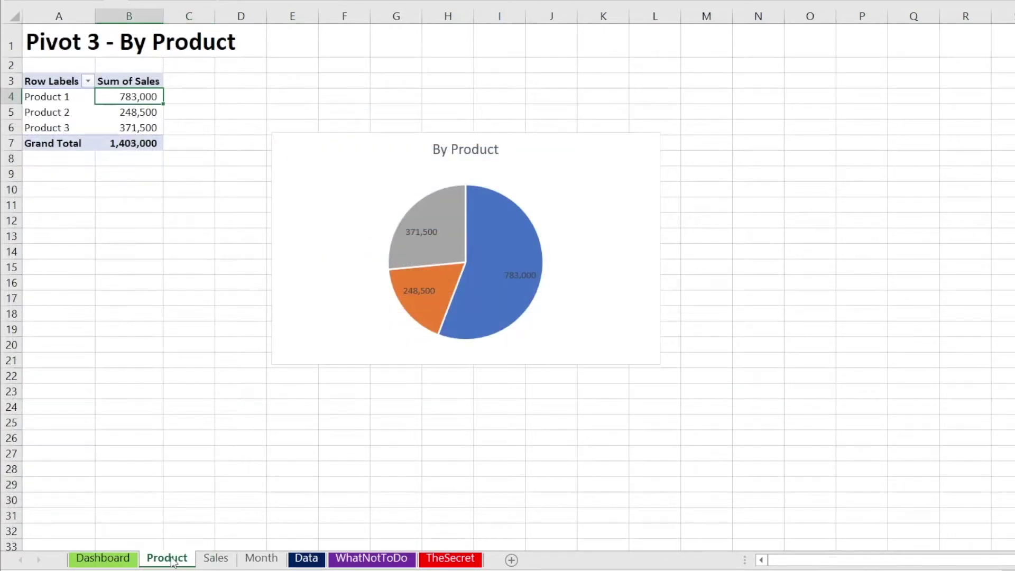
{"action": "left_click", "coordinate": [110, 386]}
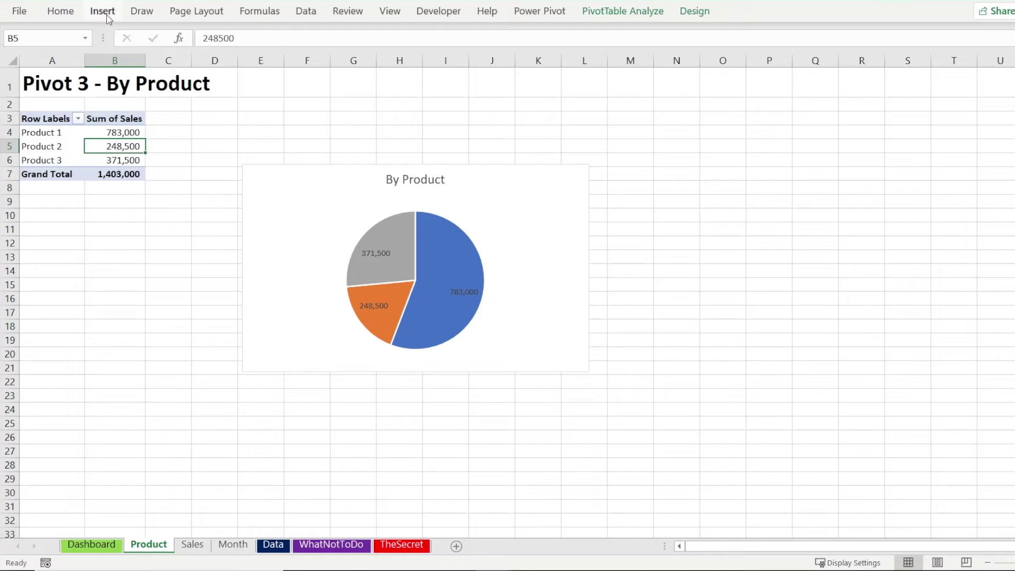
- Insert Sales Person and Products slicers for the product pivot
{"action": "left_click", "coordinate": [108, 16]}
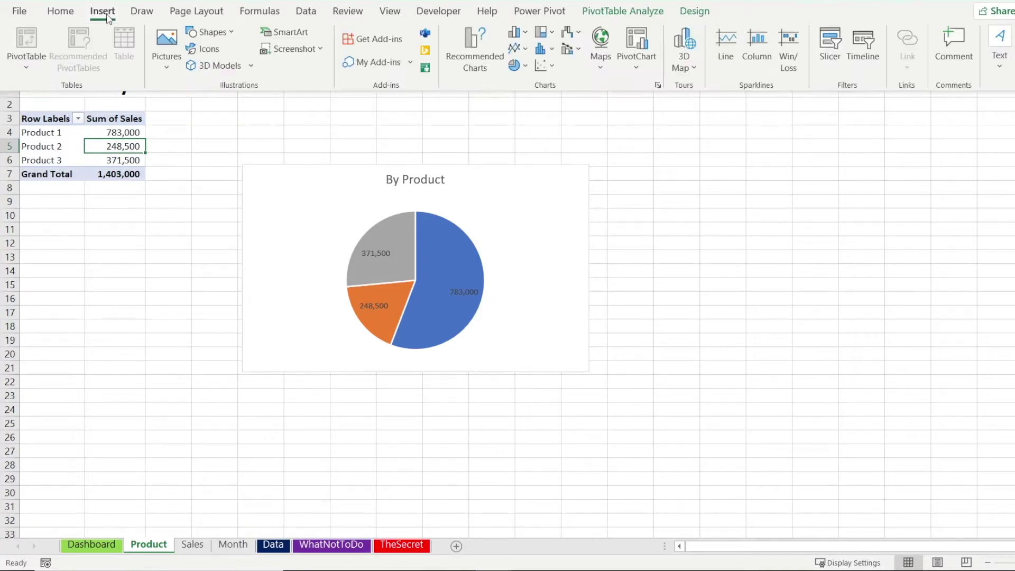
{"action": "left_click", "coordinate": [829, 55]}
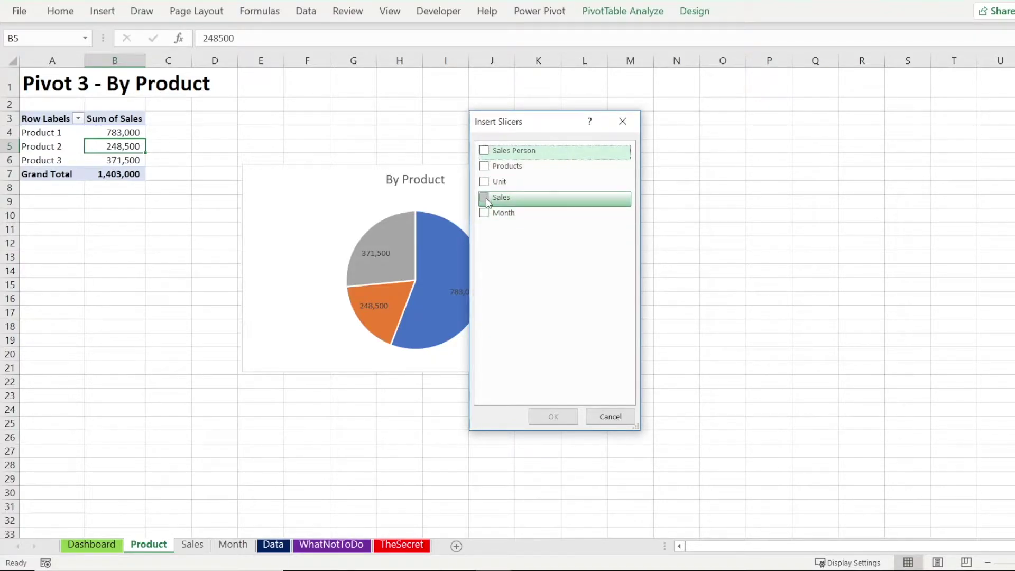
{"action": "left_click", "coordinate": [485, 151]}
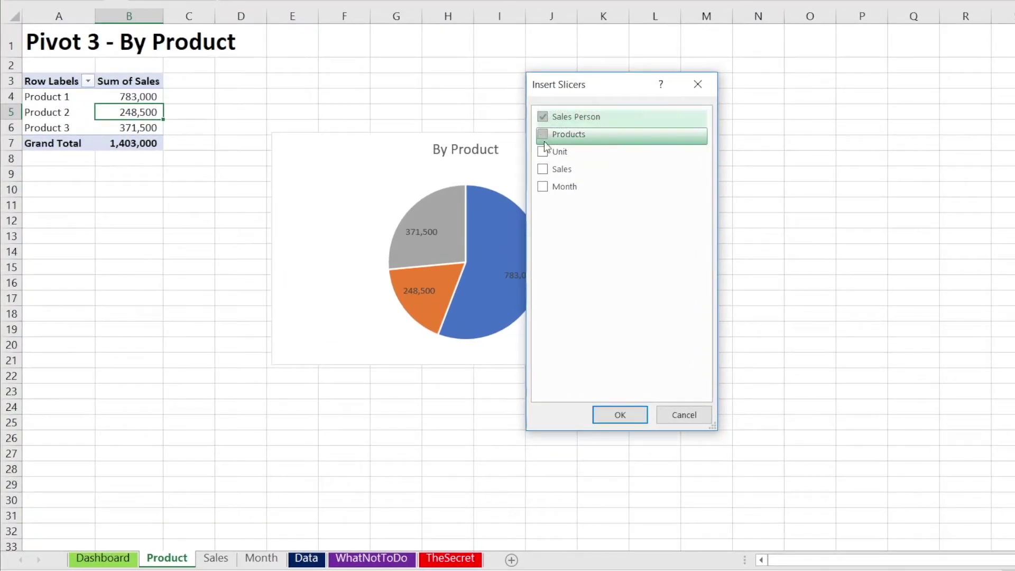
{"action": "left_click", "coordinate": [544, 141]}
{"action": "left_click", "coordinate": [547, 164]}
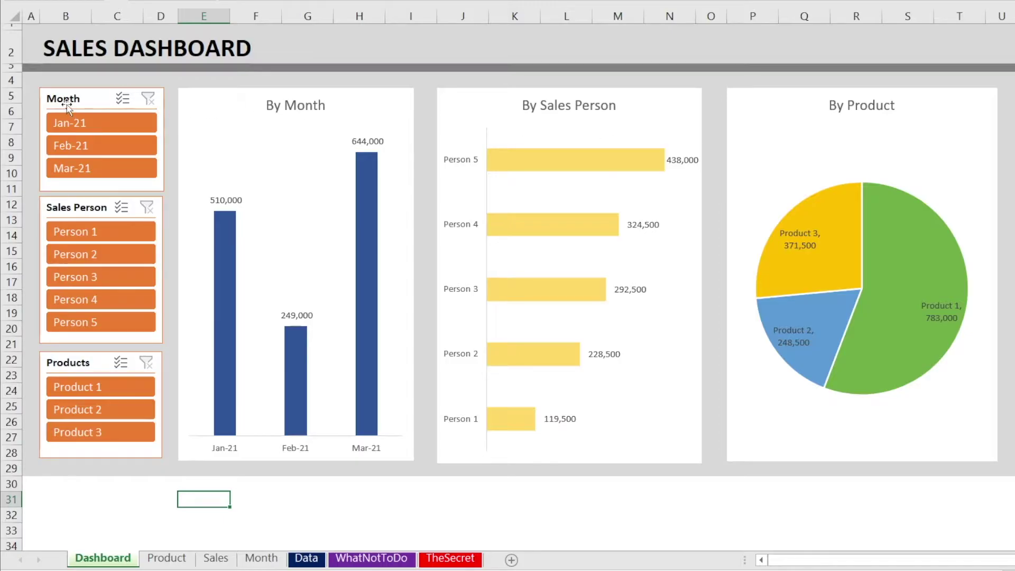
- Check the Month slicer's Report Connections to see which pivots it controls
{"action": "right_click", "coordinate": [67, 105]}
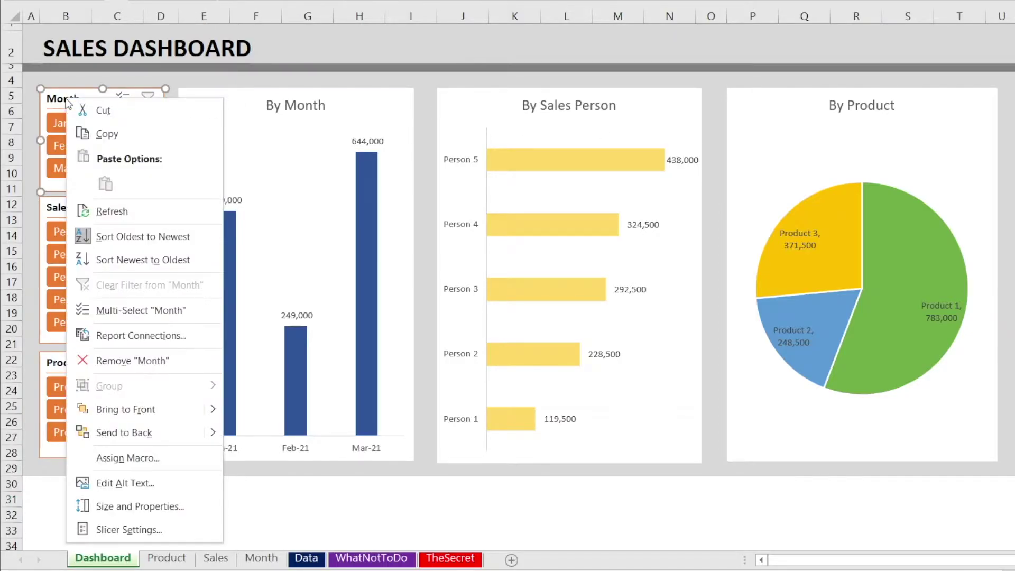
{"action": "left_click", "coordinate": [107, 337]}
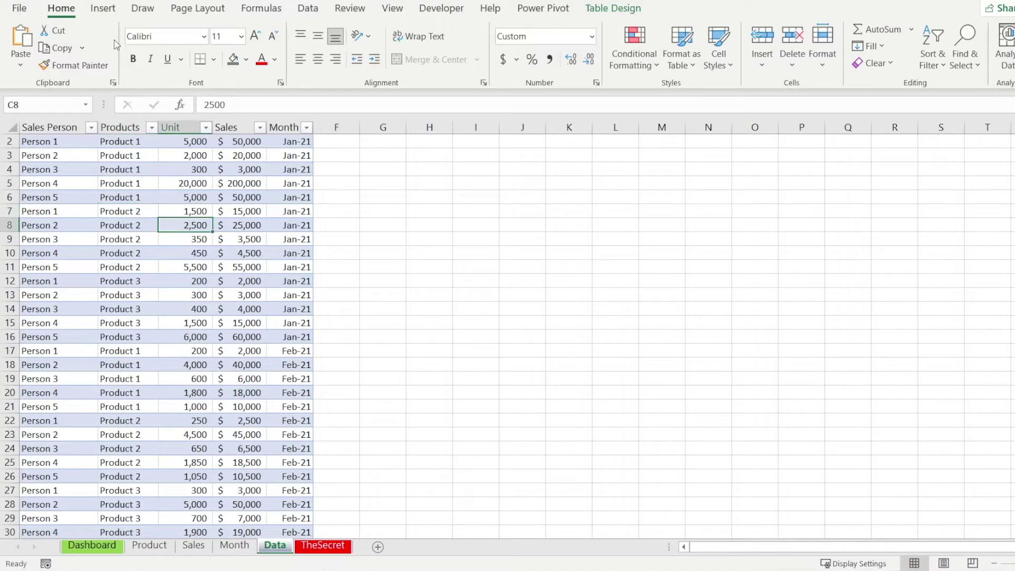
- Create a pivot table from the sales table at Month!$A$4
{"action": "left_click", "coordinate": [102, 8]}
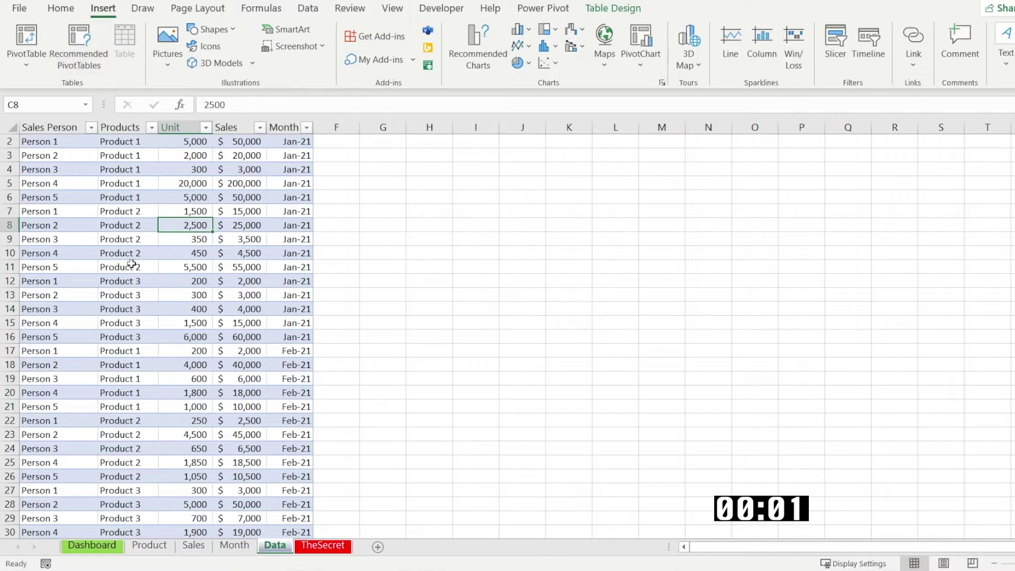
{"action": "left_click", "coordinate": [26, 40]}
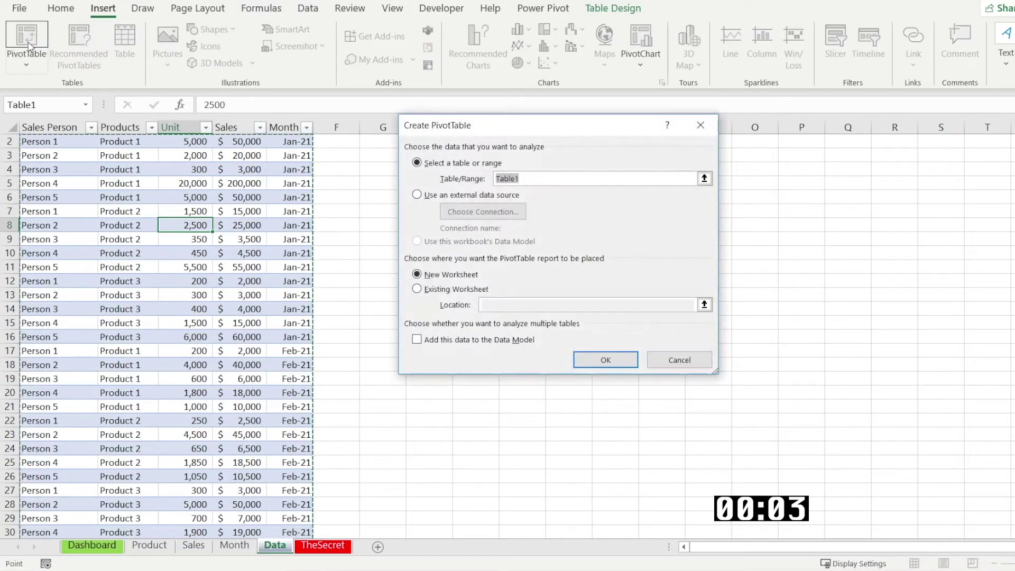
{"action": "left_click", "coordinate": [418, 289]}
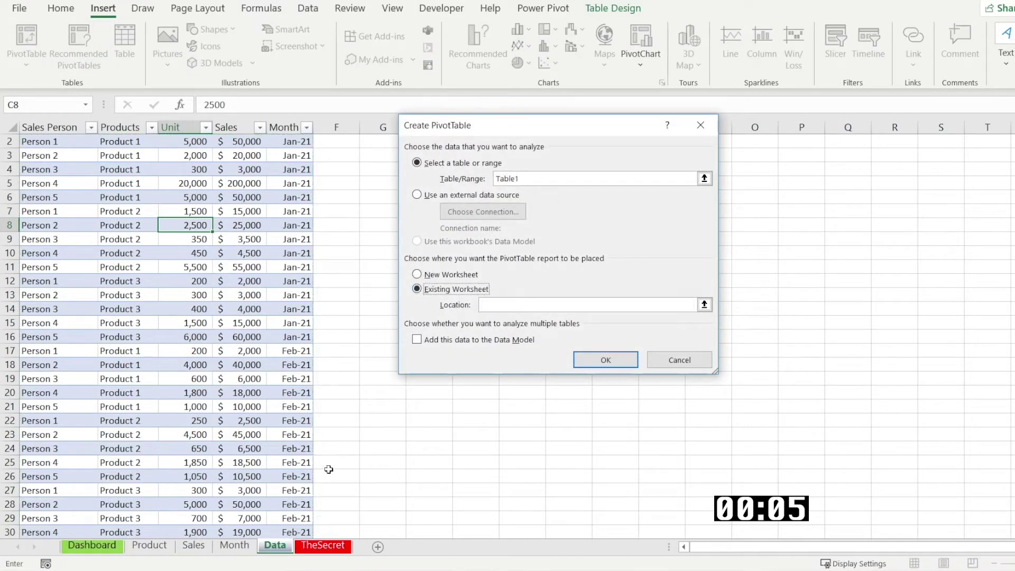
{"action": "left_click", "coordinate": [234, 546]}
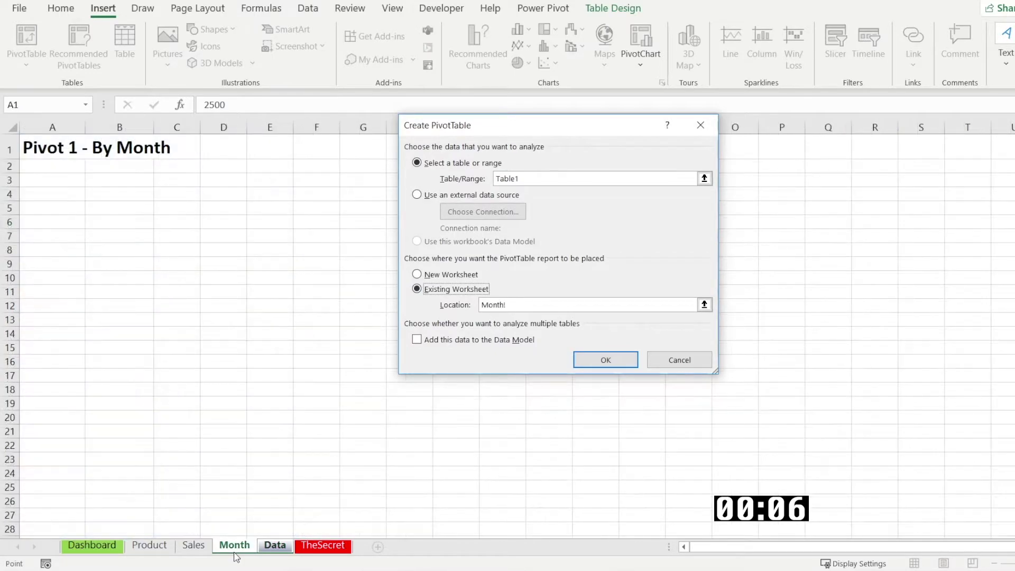
{"action": "left_click", "coordinate": [43, 188]}
{"action": "left_click", "coordinate": [590, 354]}
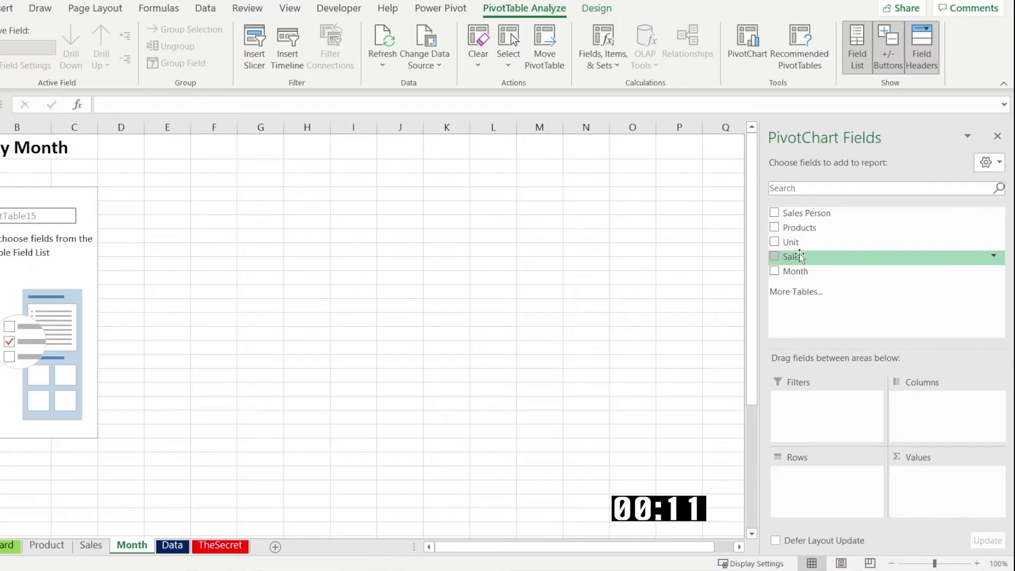
- Sum Sales by Month in the new pivot and select the totals column
{"action": "left_click_drag", "start_coordinate": [794, 258], "coordinate": [820, 489]}
{"action": "left_click_drag", "start_coordinate": [802, 273], "coordinate": [926, 476]}
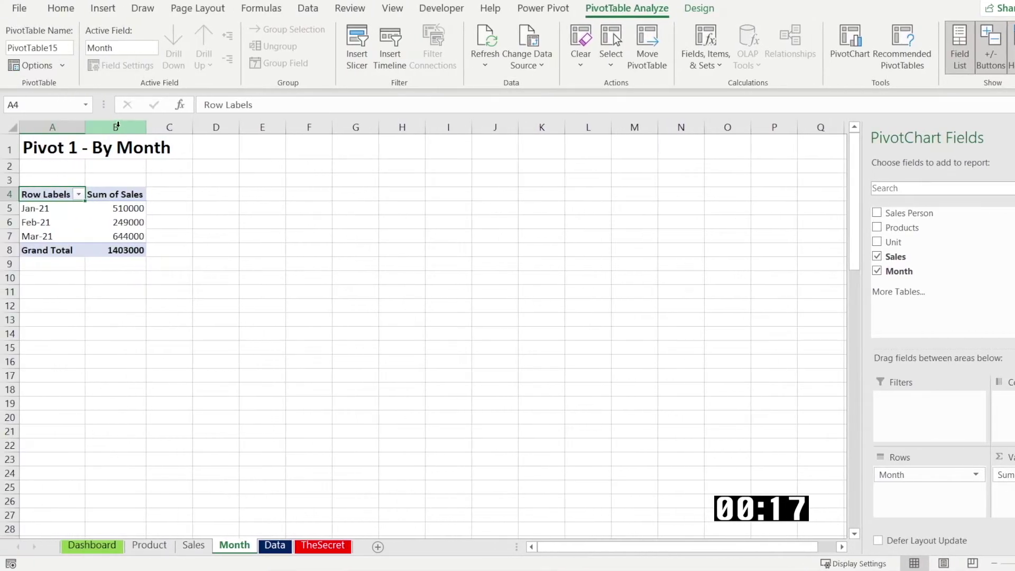
{"action": "left_click", "coordinate": [81, 127]}
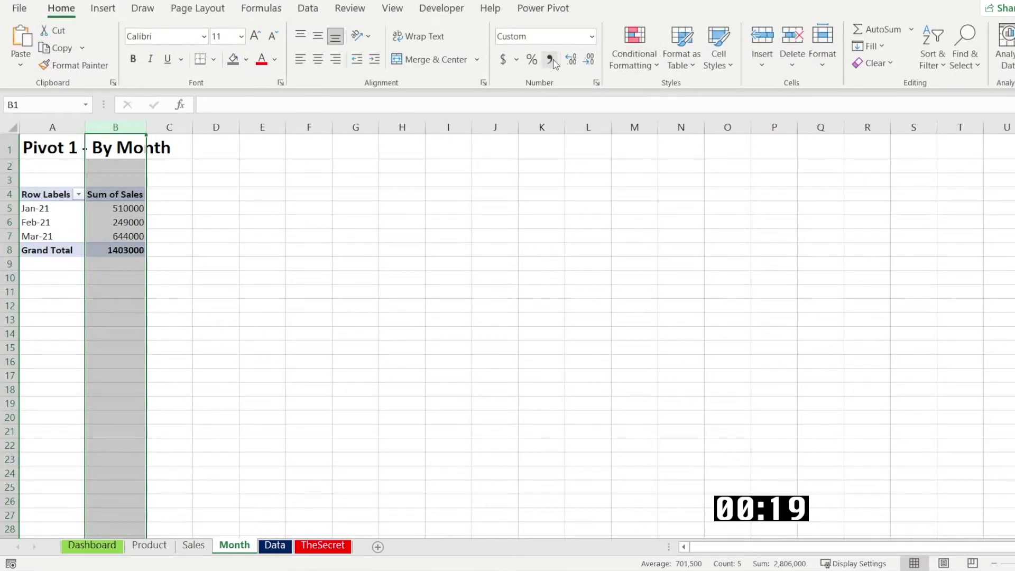
- Format the monthly sales with Comma Style and no decimal places
{"action": "left_click", "coordinate": [552, 62]}
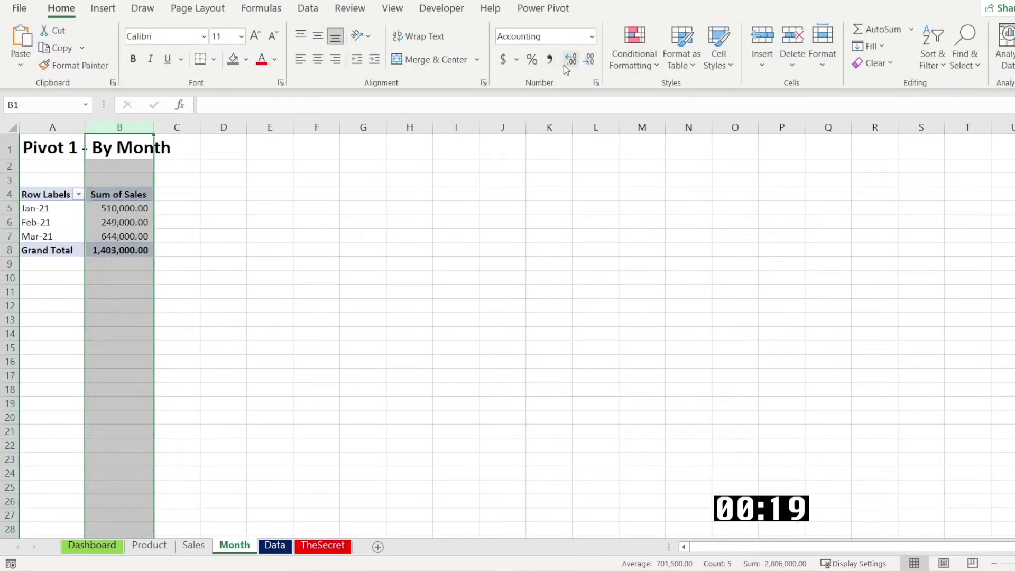
{"action": "left_click", "coordinate": [589, 58]}
{"action": "left_click", "coordinate": [588, 59]}
{"action": "left_click", "coordinate": [110, 224]}
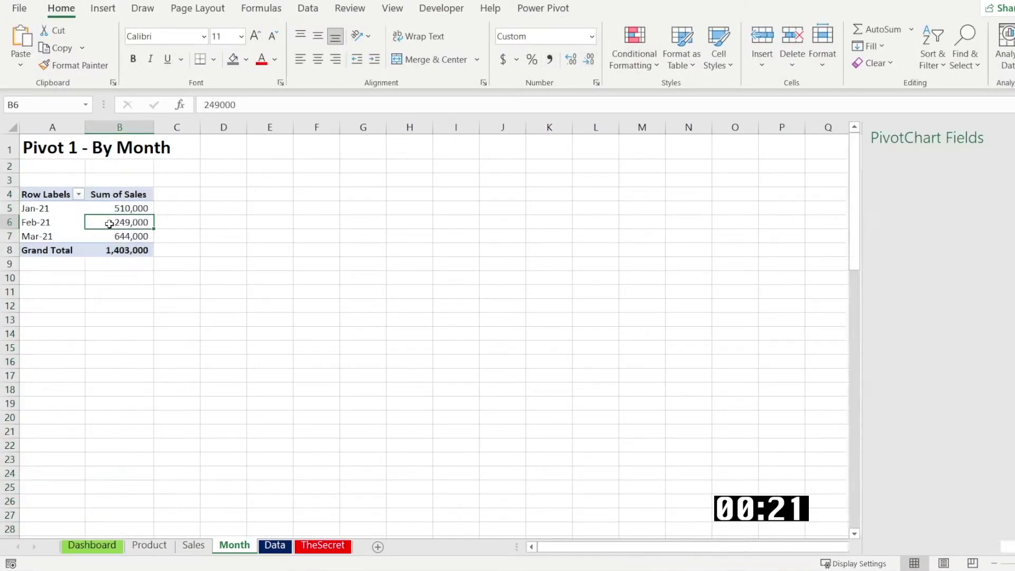
- Insert a clustered column pivot chart with all field buttons hidden
{"action": "left_click", "coordinate": [103, 8]}
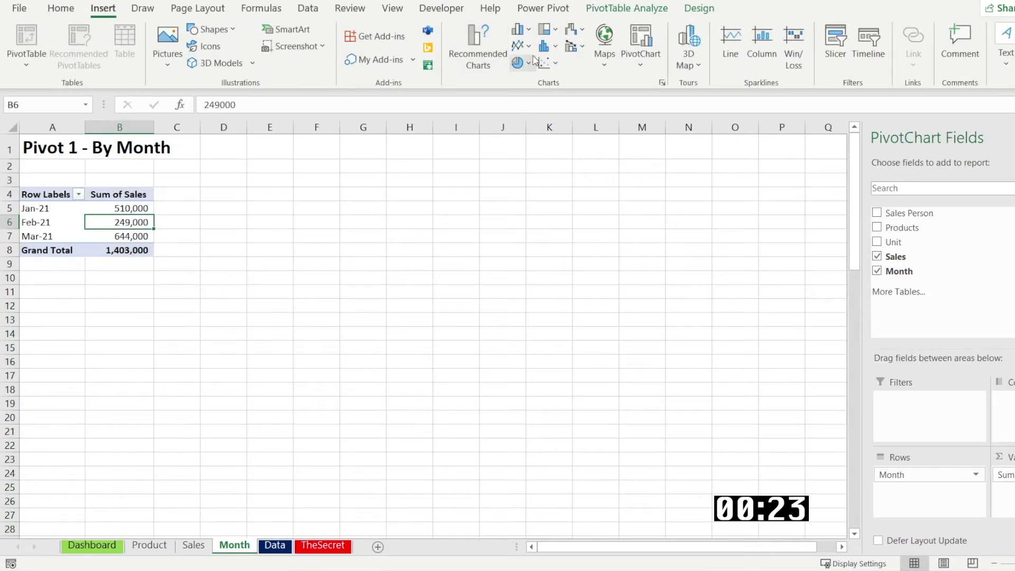
{"action": "left_click", "coordinate": [520, 30]}
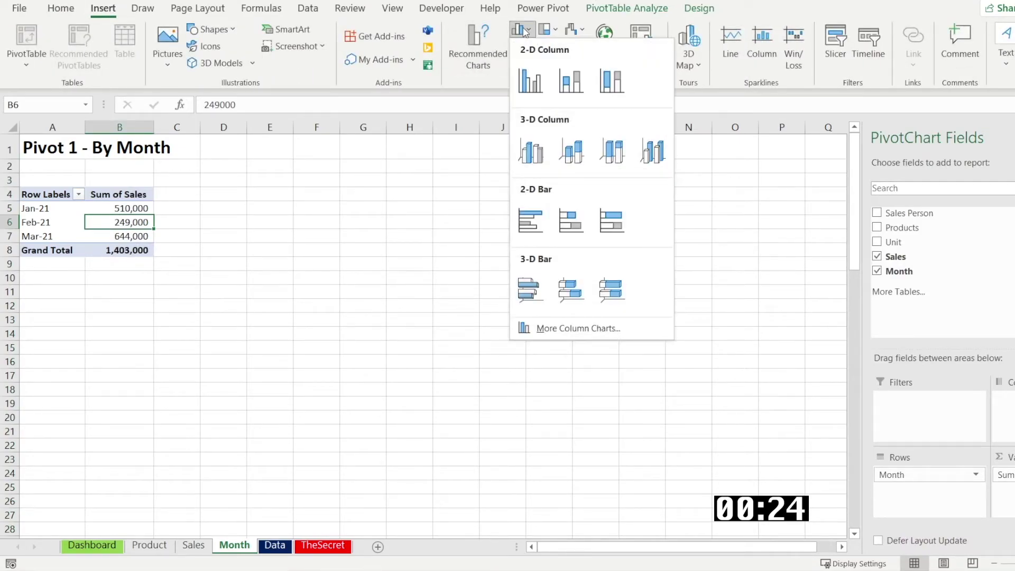
{"action": "left_click", "coordinate": [539, 83]}
{"action": "right_click", "coordinate": [293, 247]}
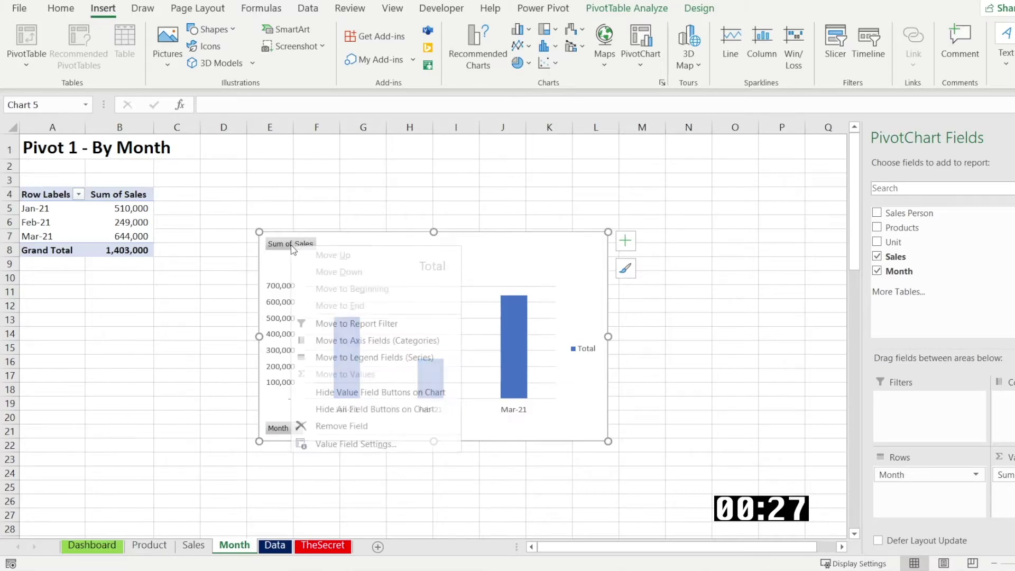
{"action": "left_click", "coordinate": [359, 409]}
- Remove the value axis, gridlines and legend, and title the chart 'By Month'
{"action": "left_click", "coordinate": [279, 333]}
{"action": "key", "text": "Delete"}
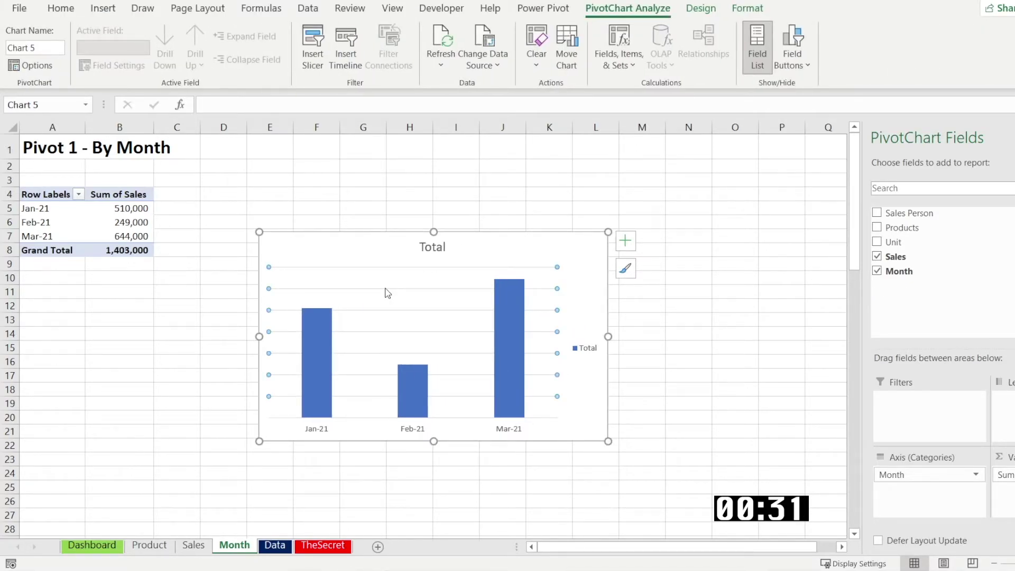
{"action": "key", "text": "Delete"}
{"action": "left_click", "coordinate": [430, 253]}
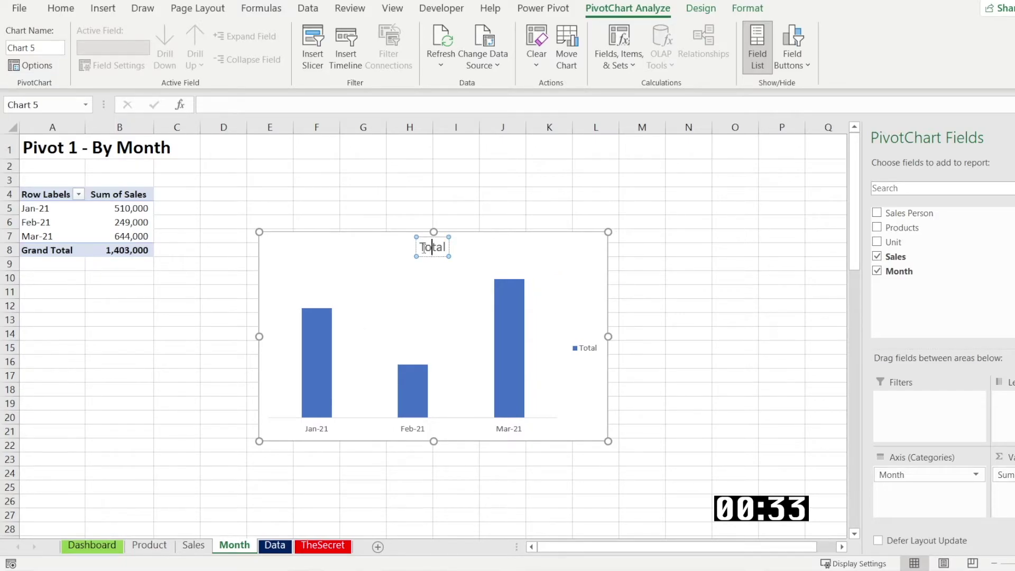
{"action": "double_click", "coordinate": [424, 249]}
{"action": "type", "text": "By M"}
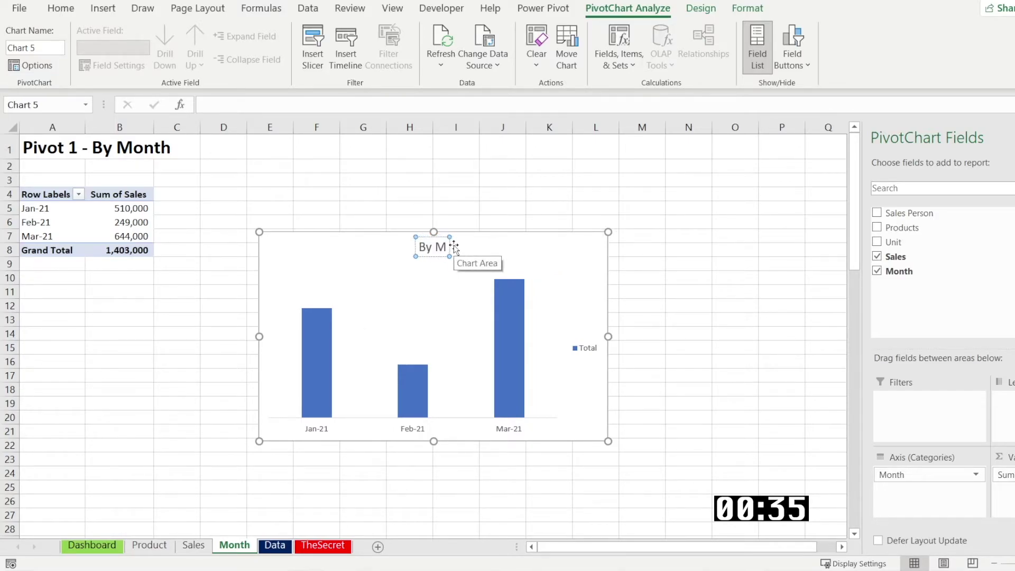
{"action": "type", "text": "onth"}
{"action": "left_click", "coordinate": [584, 353]}
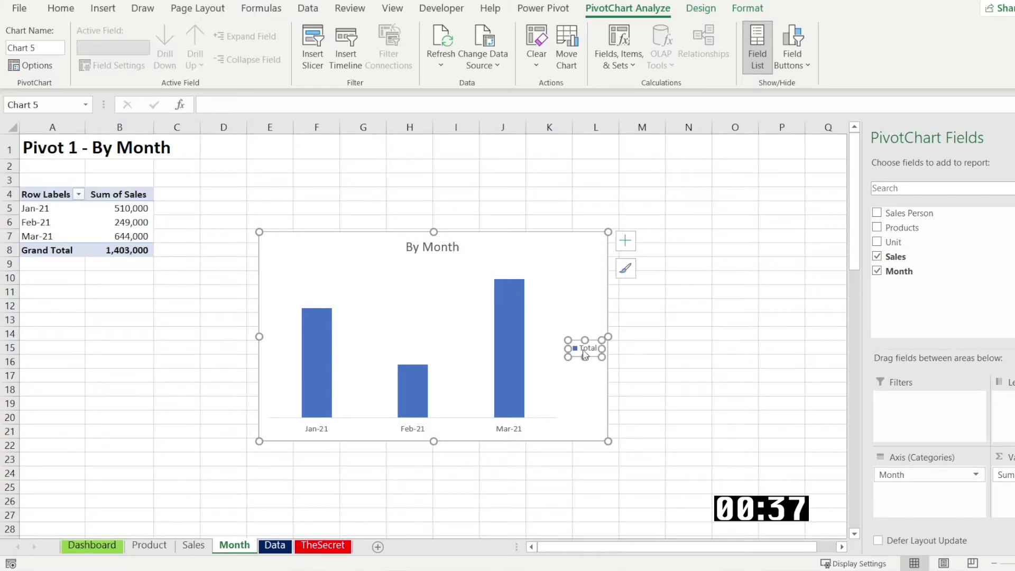
{"action": "key", "text": "Delete"}
- Add data labels to the By Month chart's bars
{"action": "right_click", "coordinate": [321, 354]}
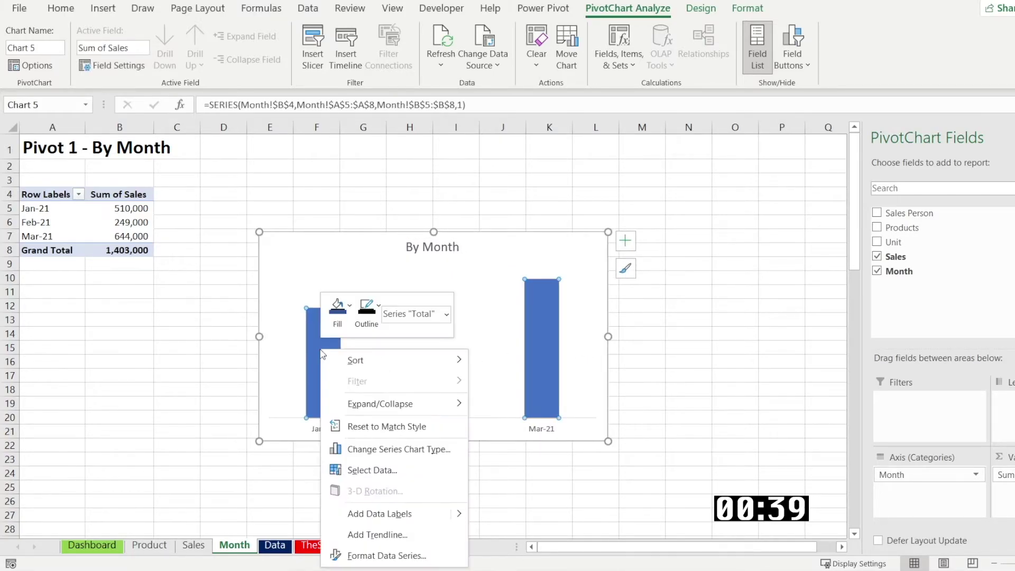
{"action": "left_click", "coordinate": [354, 518]}
{"action": "left_click", "coordinate": [312, 484]}
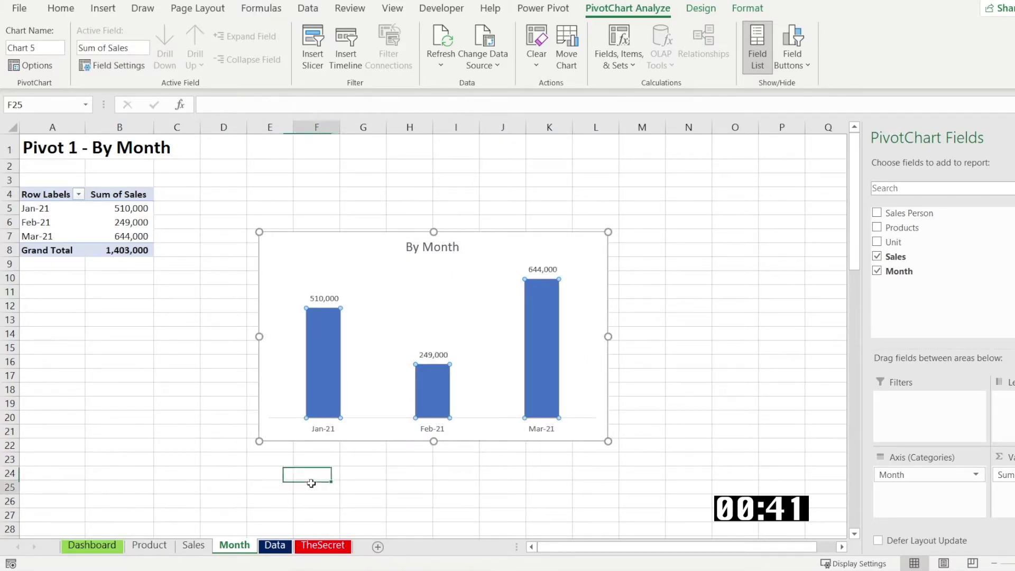
- Copy the month pivot rows 4–8 to row 3 of the Sales sheet and remove Month
{"action": "left_click_drag", "start_coordinate": [10, 250], "coordinate": [10, 194]}
{"action": "key", "text": "ctrl+c"}
{"action": "left_click", "coordinate": [193, 546]}
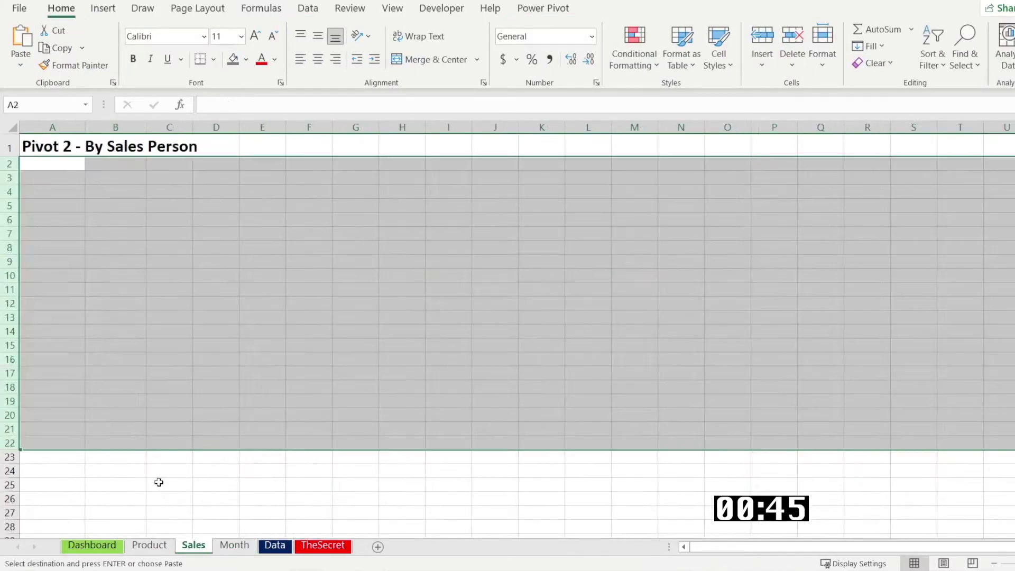
{"action": "left_click", "coordinate": [12, 175]}
{"action": "key", "text": "ctrl+v"}
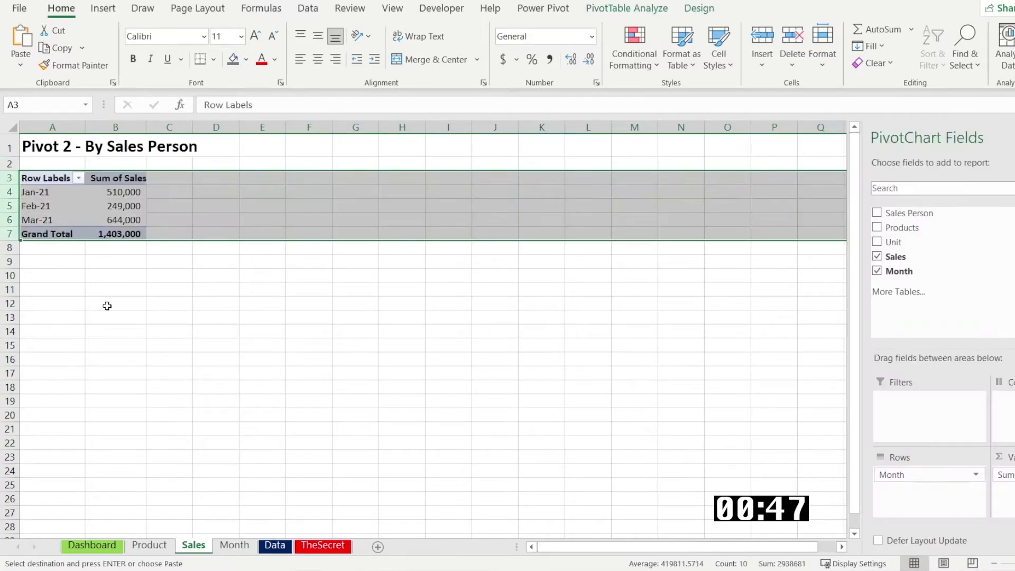
{"action": "left_click", "coordinate": [107, 303]}
{"action": "left_click", "coordinate": [111, 204]}
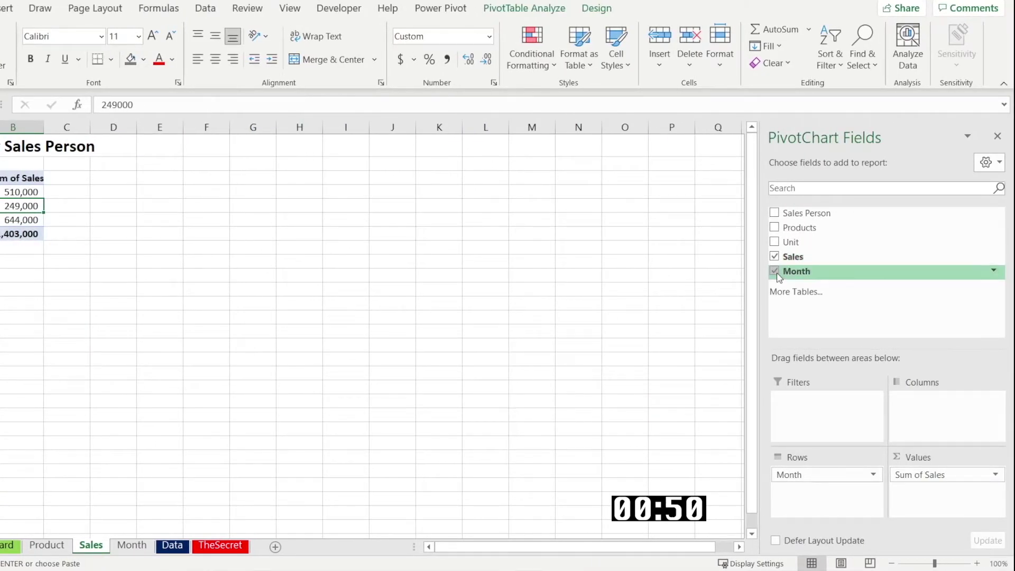
{"action": "left_click", "coordinate": [776, 271]}
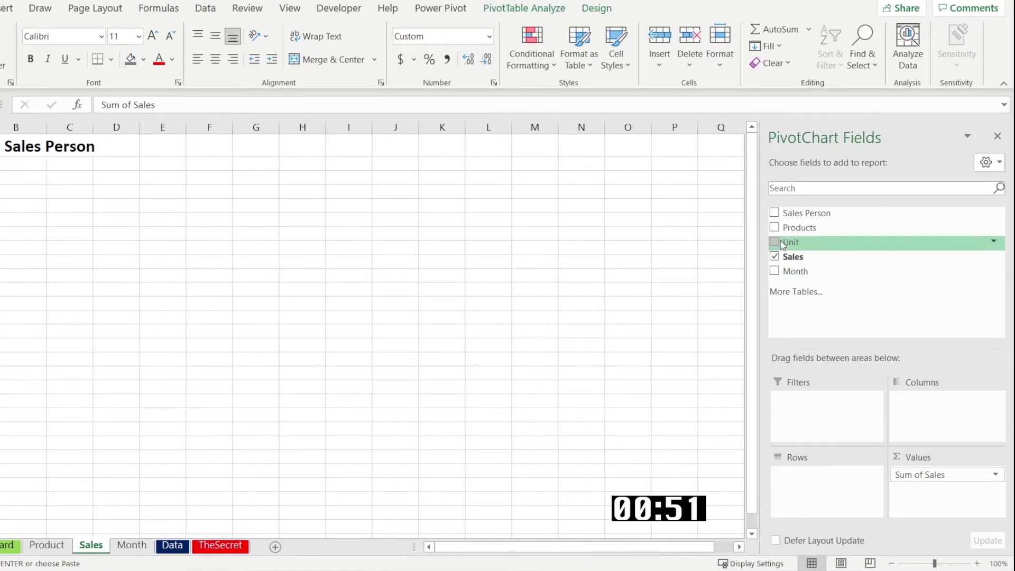
- Group the pivot by Sales Person and insert a clustered bar pivot chart
{"action": "left_click", "coordinate": [775, 214]}
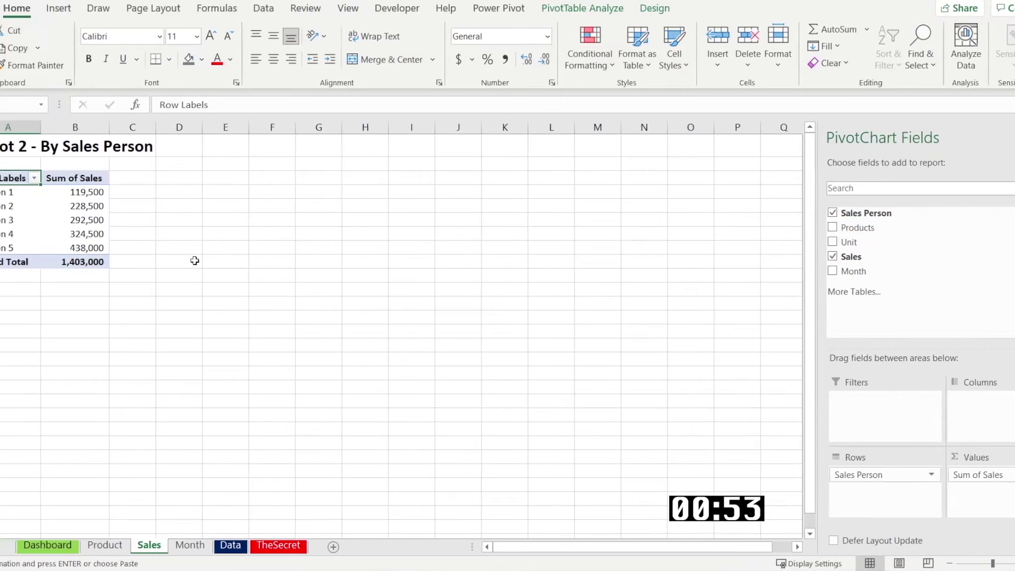
{"action": "left_click", "coordinate": [116, 261]}
{"action": "left_click", "coordinate": [97, 222]}
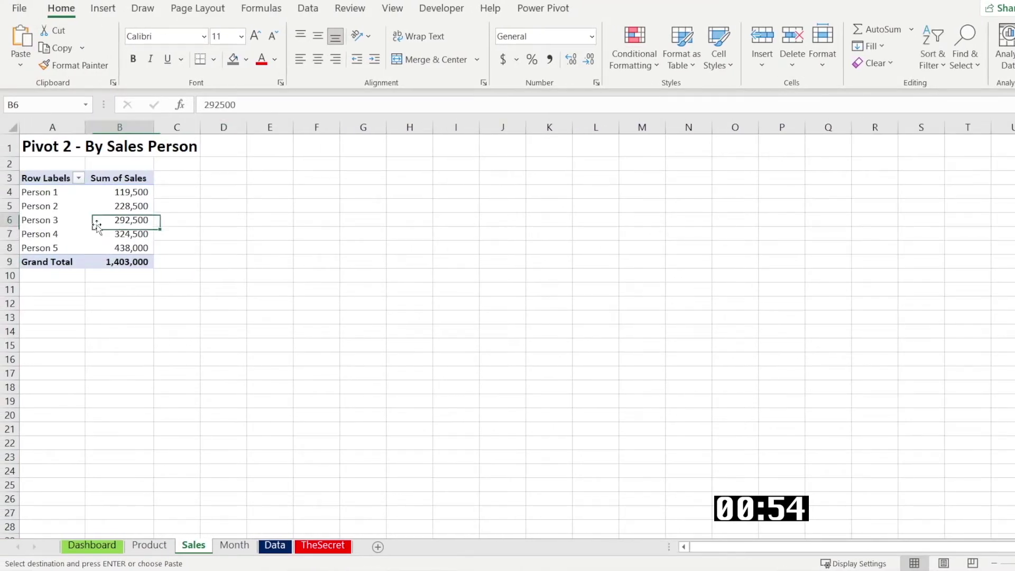
{"action": "left_click", "coordinate": [112, 9]}
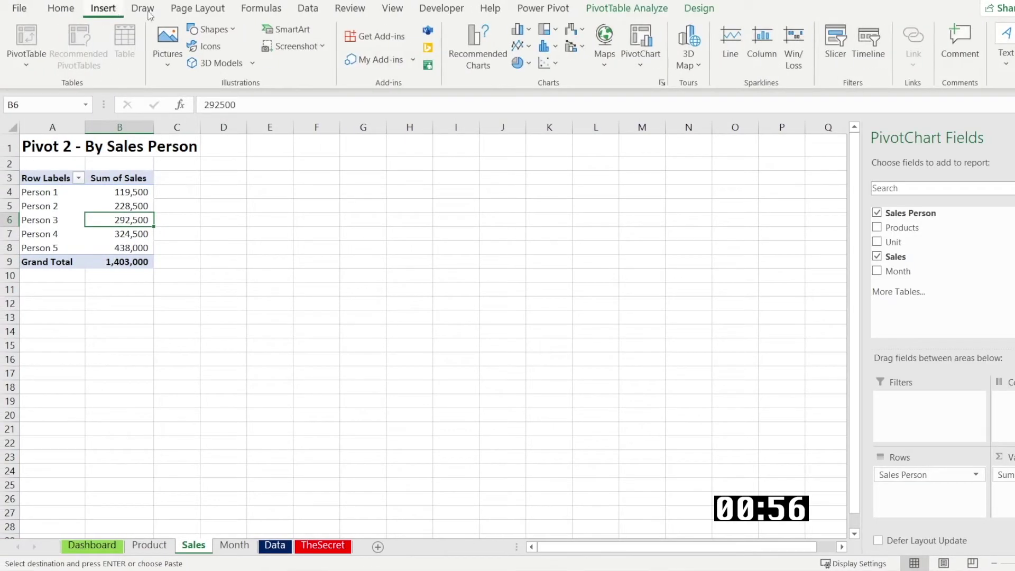
{"action": "left_click", "coordinate": [524, 32]}
{"action": "left_click", "coordinate": [531, 221]}
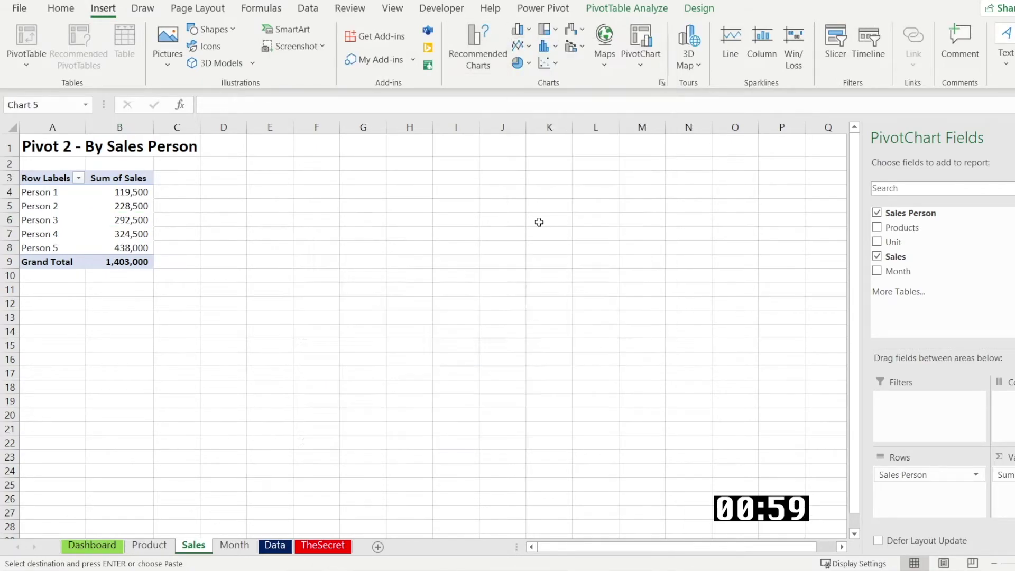
- Hide the chart's field buttons and title it 'By Sales Person'
{"action": "right_click", "coordinate": [275, 246]}
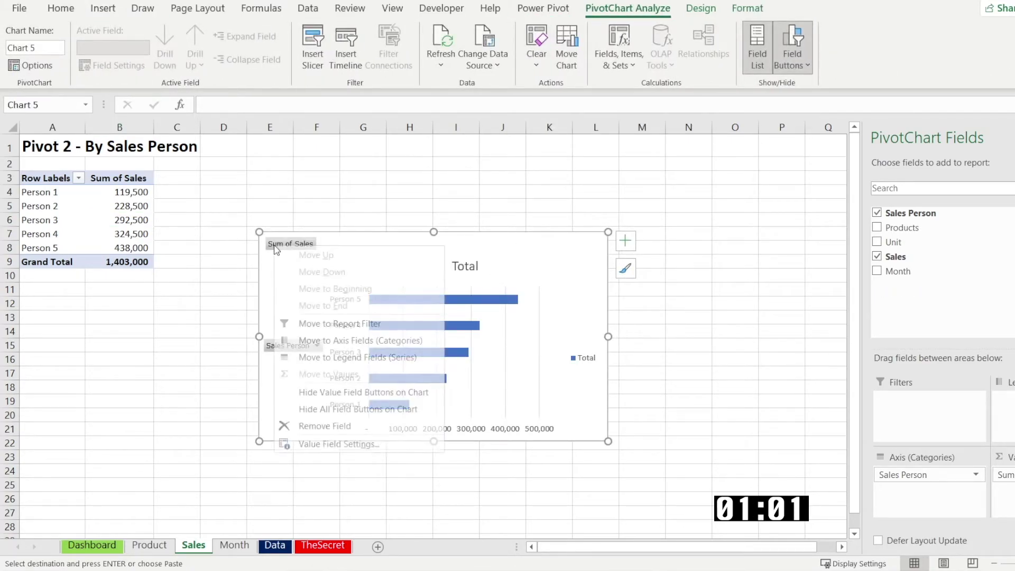
{"action": "left_click", "coordinate": [295, 410]}
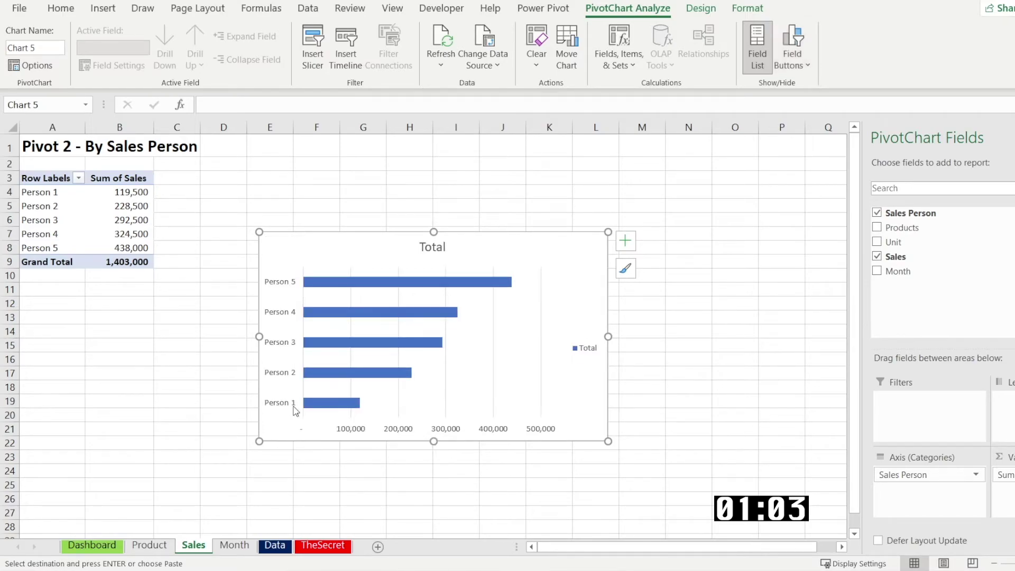
{"action": "double_click", "coordinate": [426, 246]}
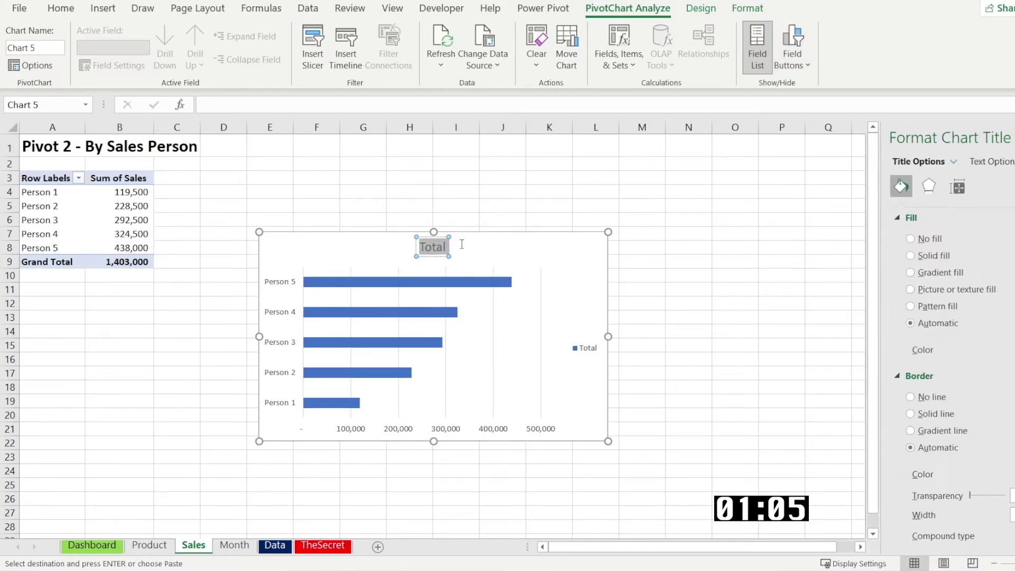
{"action": "type", "text": "By Sales Person"}
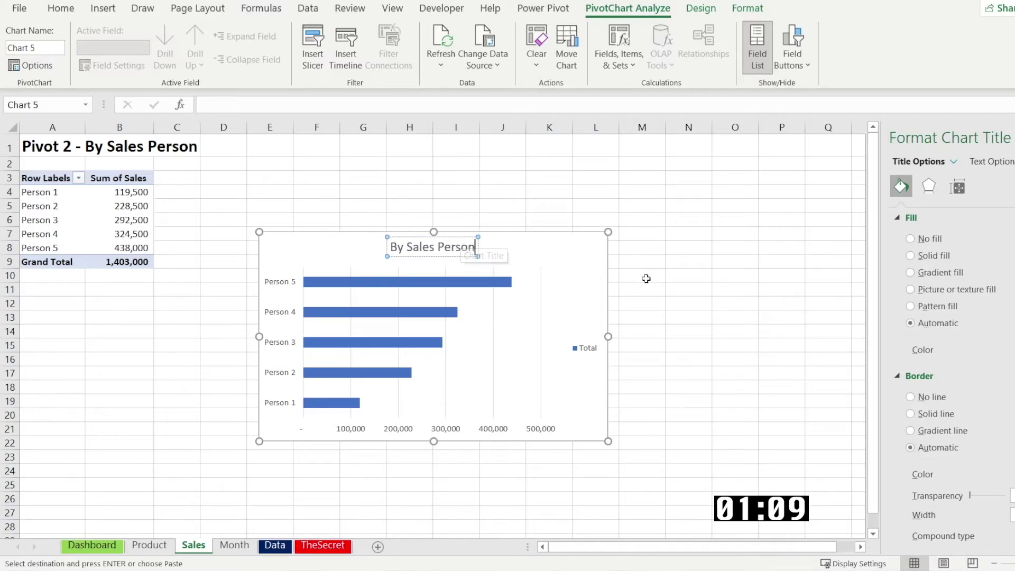
{"action": "left_click", "coordinate": [643, 276]}
- Delete the chart's legend, gridlines and horizontal value axis
{"action": "left_click", "coordinate": [585, 352]}
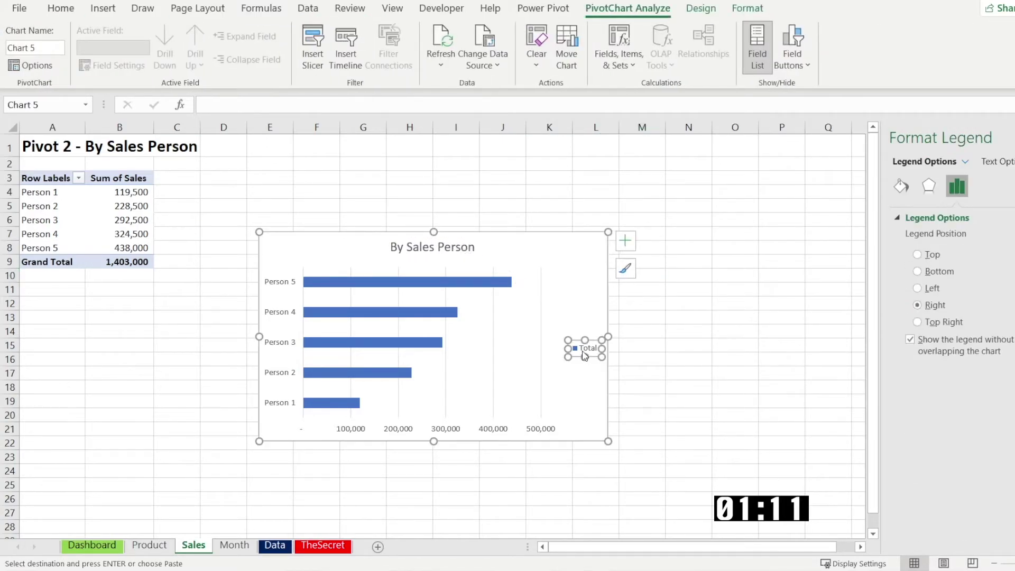
{"action": "key", "text": "Delete"}
{"action": "left_click", "coordinate": [576, 358]}
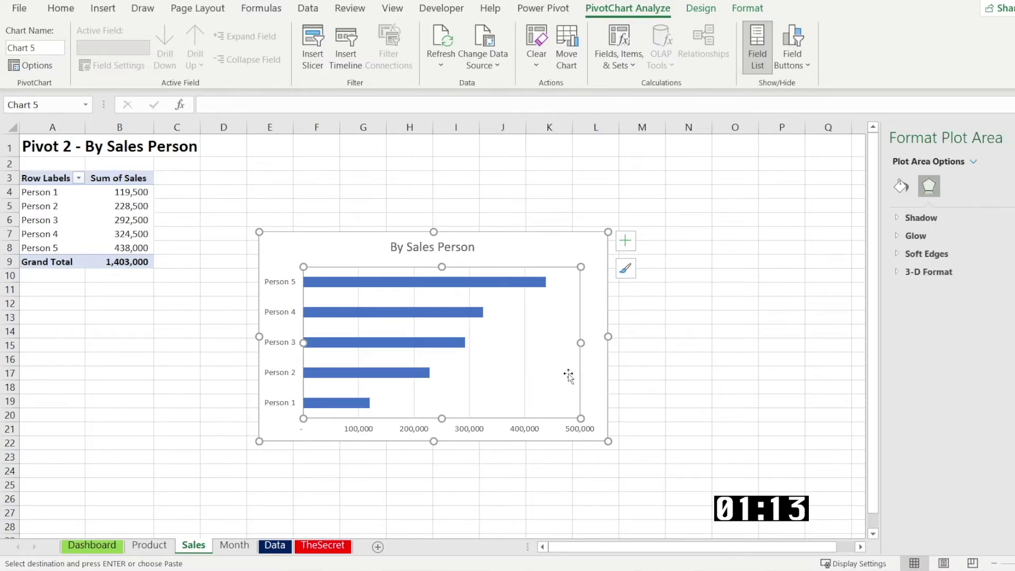
{"action": "left_click", "coordinate": [525, 380]}
{"action": "key", "text": "Delete"}
{"action": "left_click", "coordinate": [526, 429]}
{"action": "key", "text": "Delete"}
{"action": "left_click", "coordinate": [693, 391]}
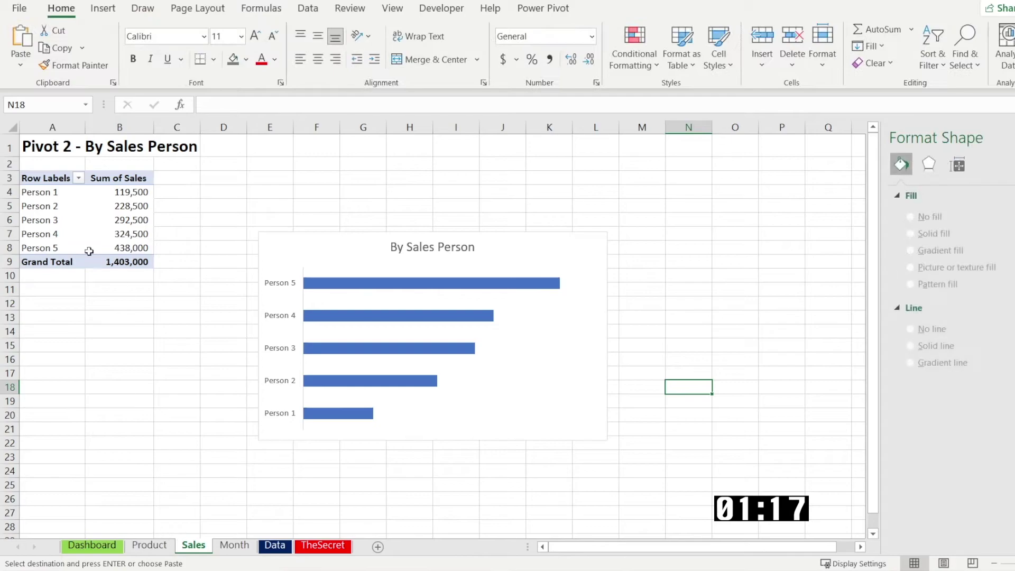
- Copy the sales pivot rows 3–9 to row 3 of the Product sheet
{"action": "left_click_drag", "start_coordinate": [4, 265], "coordinate": [7, 179]}
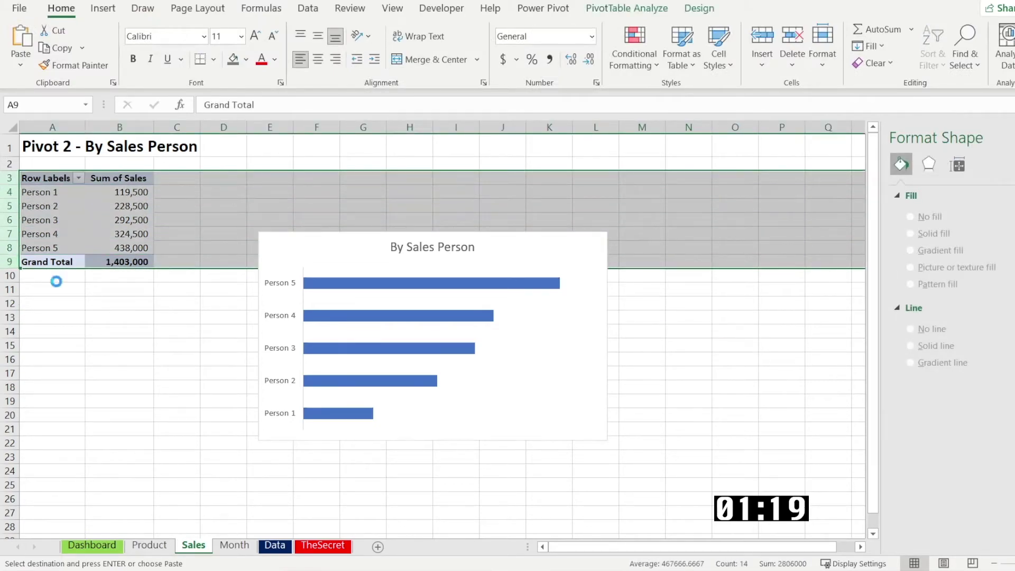
{"action": "key", "text": "ctrl+c"}
{"action": "left_click", "coordinate": [165, 547]}
{"action": "left_click", "coordinate": [8, 178]}
{"action": "left_click", "coordinate": [9, 185]}
{"action": "key", "text": "ctrl+v"}
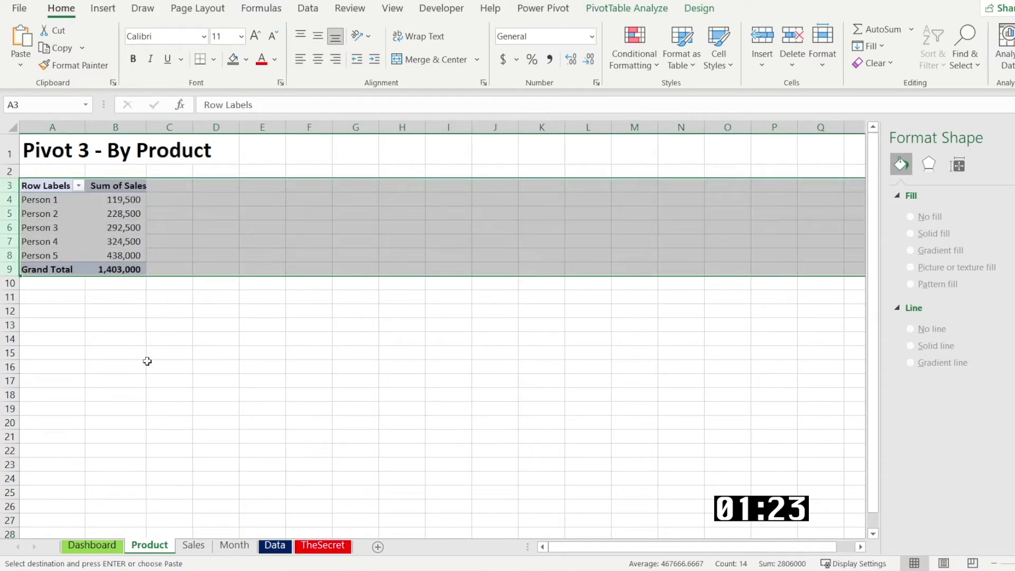
{"action": "left_click", "coordinate": [150, 365]}
{"action": "left_click", "coordinate": [116, 217]}
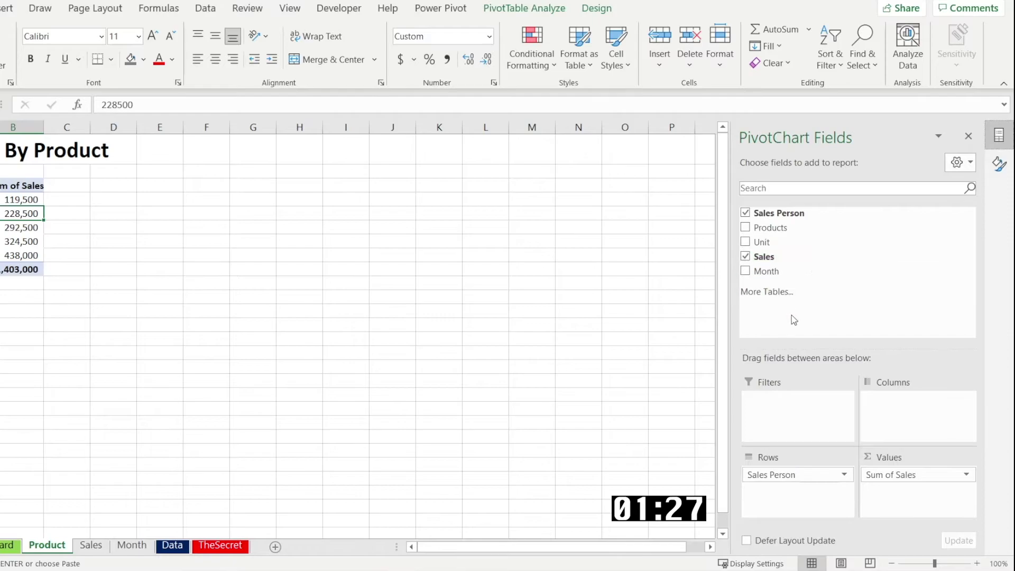
- Swap Sales Person for Products in the pasted pivot's rows
{"action": "left_click", "coordinate": [746, 227]}
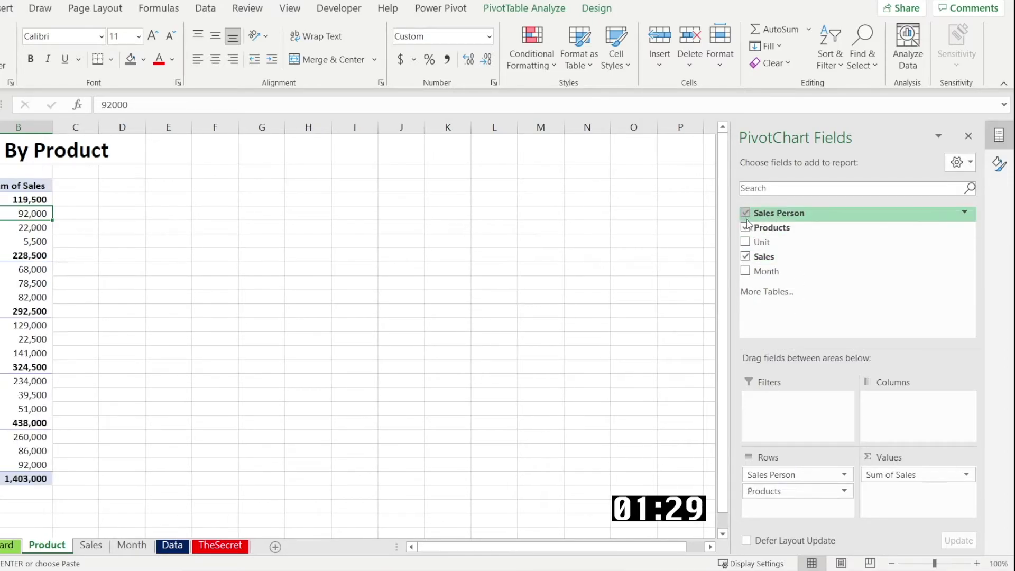
{"action": "left_click", "coordinate": [745, 212]}
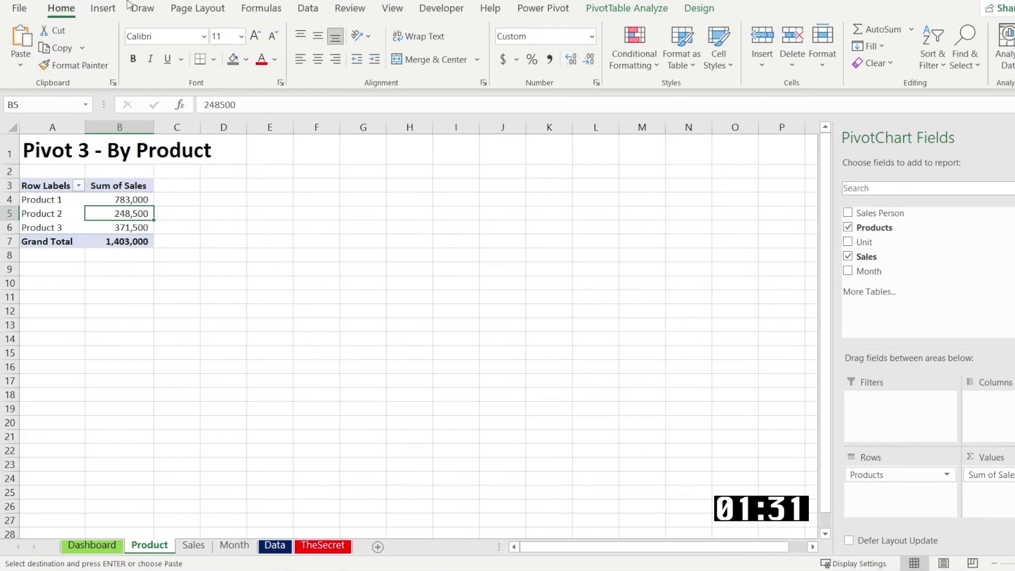
{"action": "left_click", "coordinate": [75, 8]}
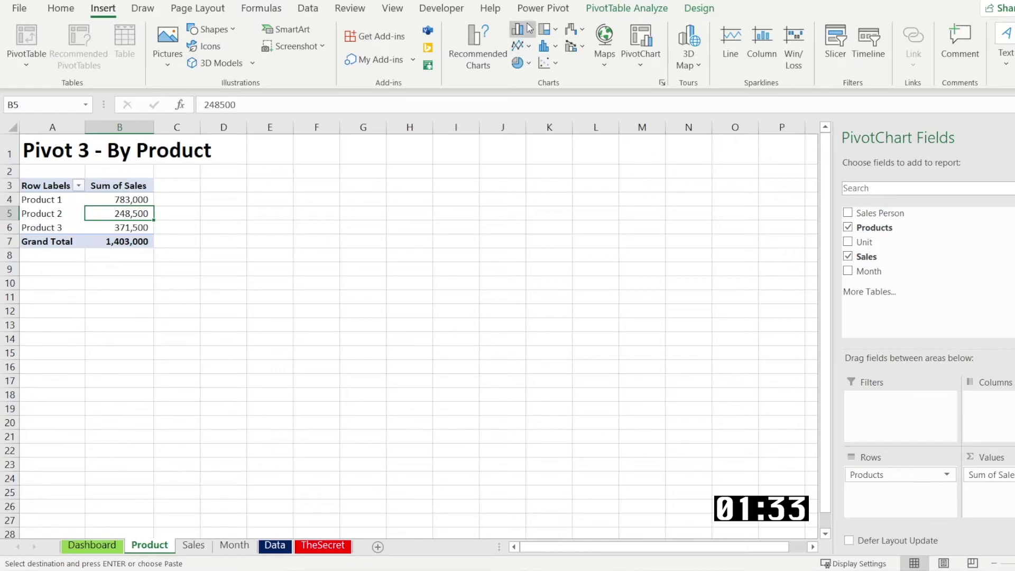
- Insert a 2-D pie pivot chart of sales by product
{"action": "left_click", "coordinate": [528, 29]}
{"action": "left_click", "coordinate": [514, 63]}
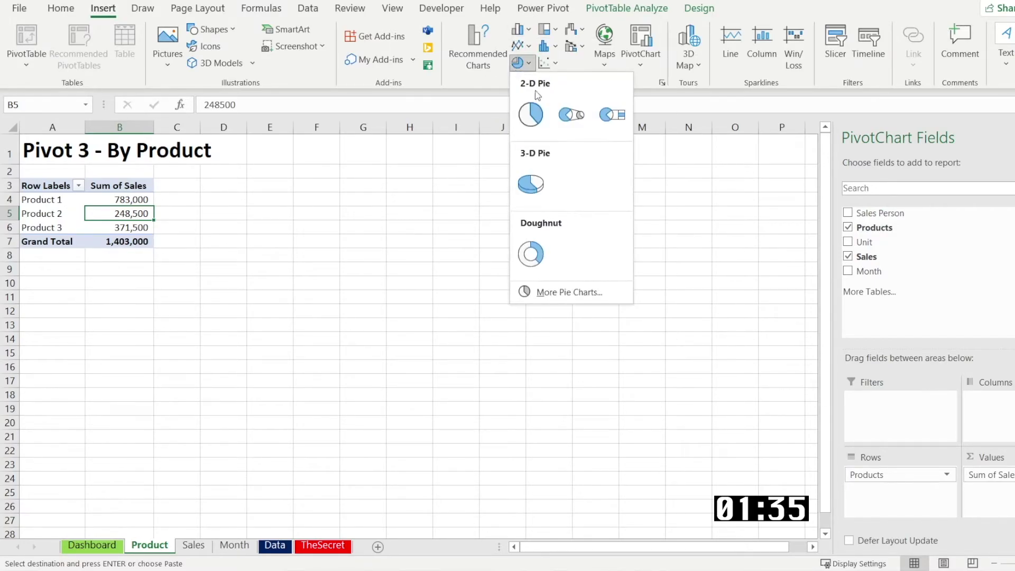
{"action": "left_click", "coordinate": [530, 106]}
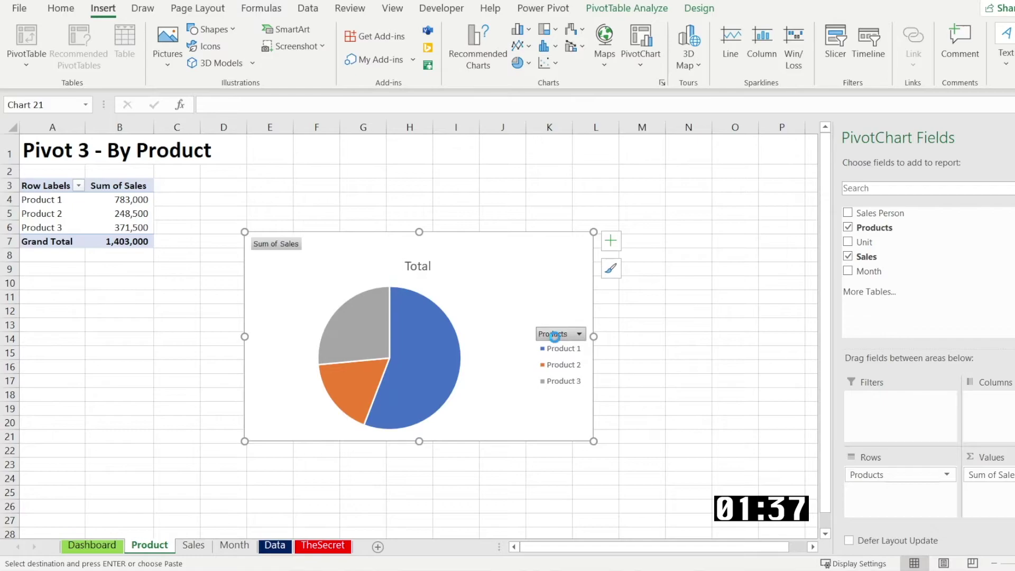
{"action": "left_click", "coordinate": [554, 335]}
{"action": "left_click", "coordinate": [544, 333]}
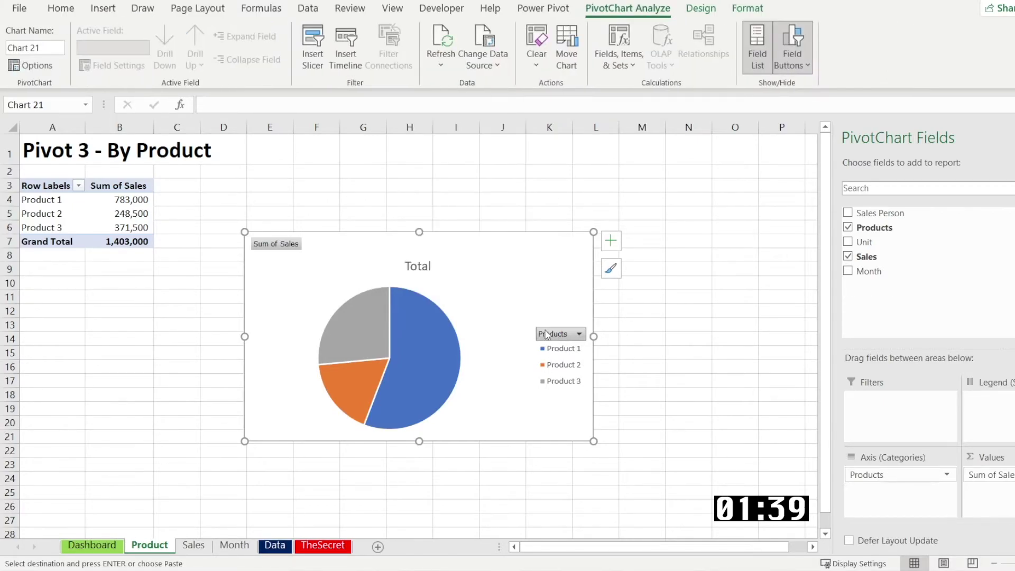
{"action": "right_click", "coordinate": [546, 333]}
{"action": "left_click", "coordinate": [663, 288]}
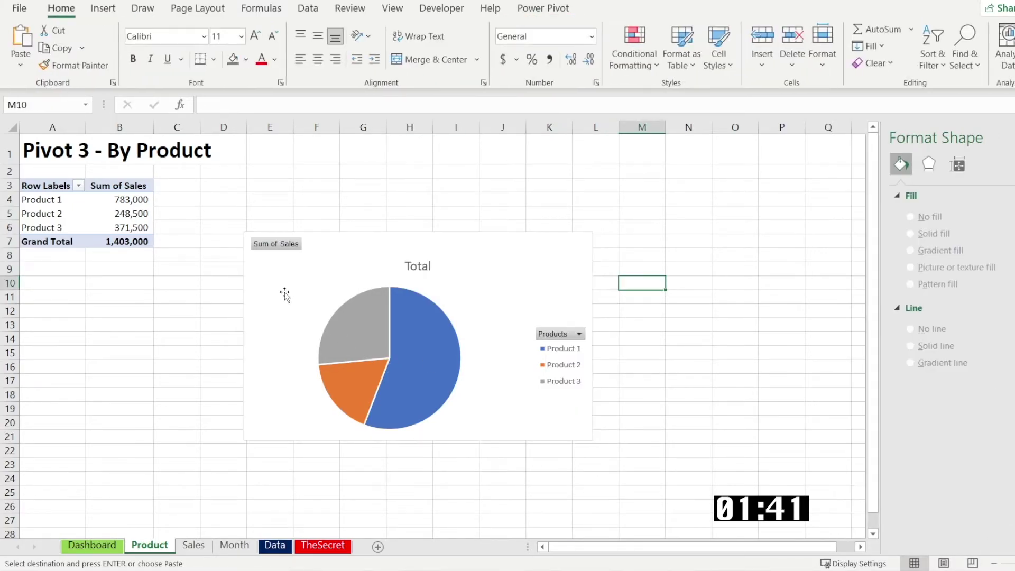
- Hide the pie's field buttons, delete its legend and title it 'By Product'
{"action": "right_click", "coordinate": [264, 247]}
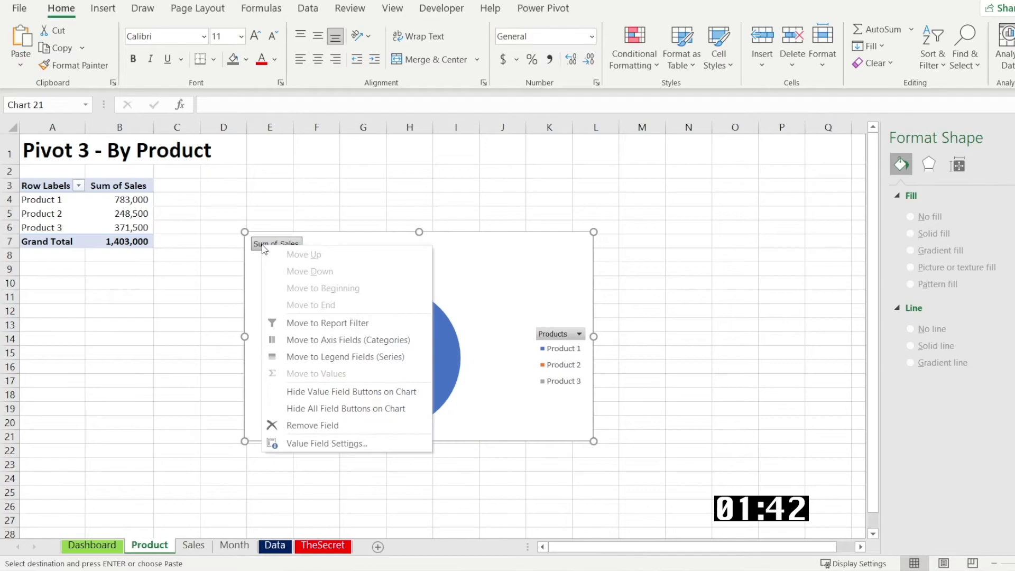
{"action": "left_click", "coordinate": [276, 410]}
{"action": "left_click", "coordinate": [554, 358]}
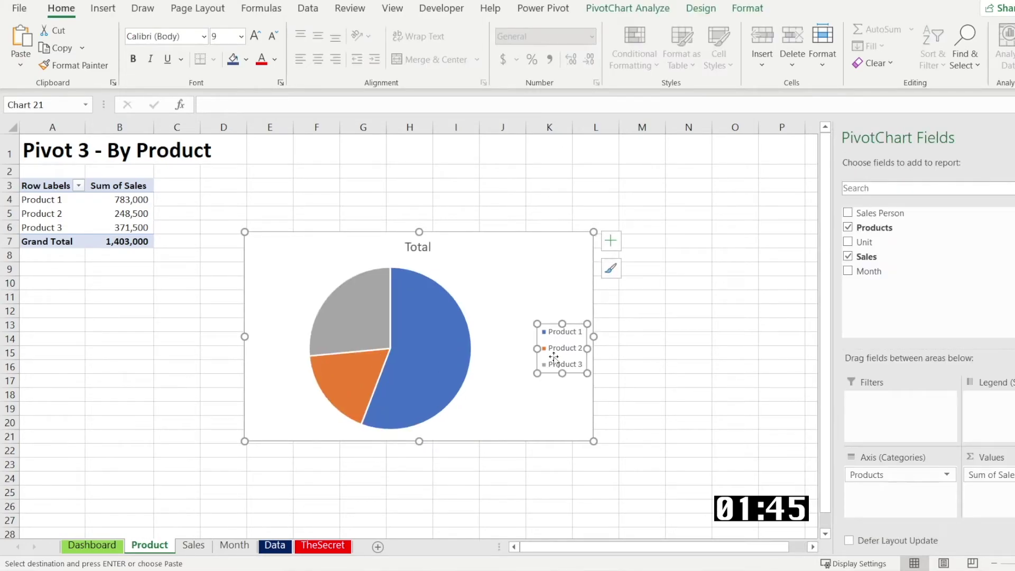
{"action": "key", "text": "Delete"}
{"action": "double_click", "coordinate": [428, 247]}
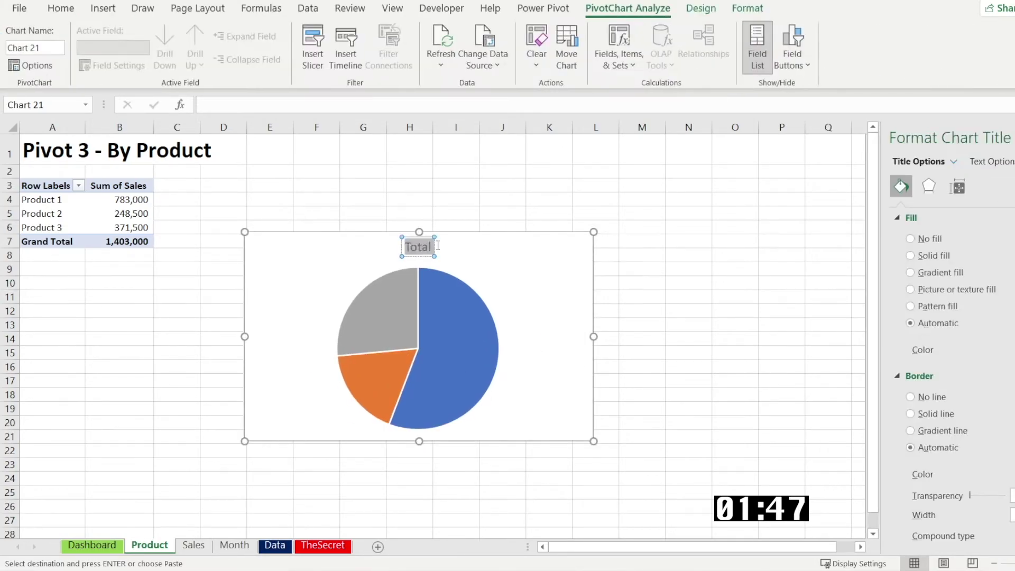
{"action": "type", "text": "By Product"}
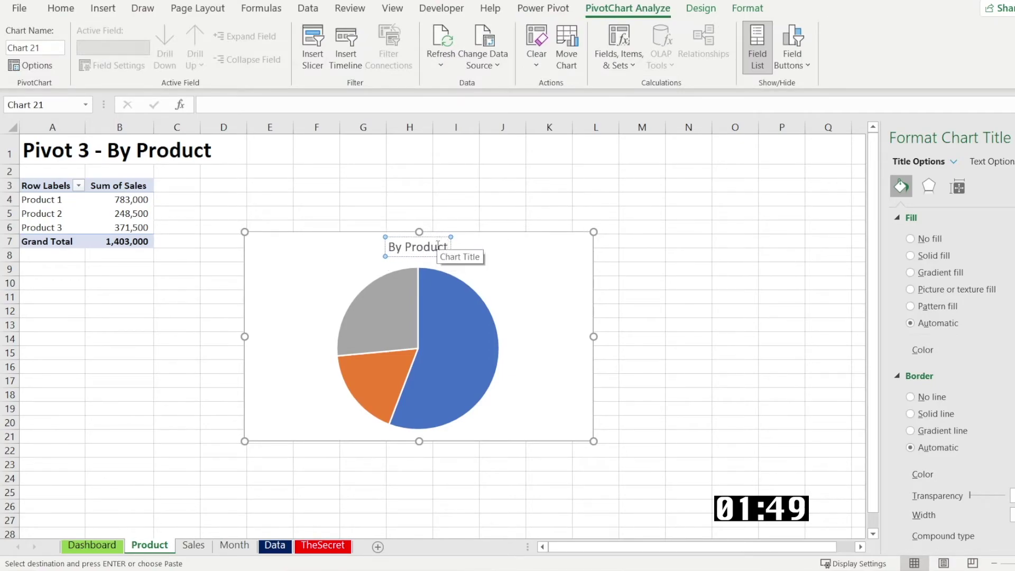
- Add data labels to the By Product pie showing each slice's product name and sales value
{"action": "right_click", "coordinate": [442, 319]}
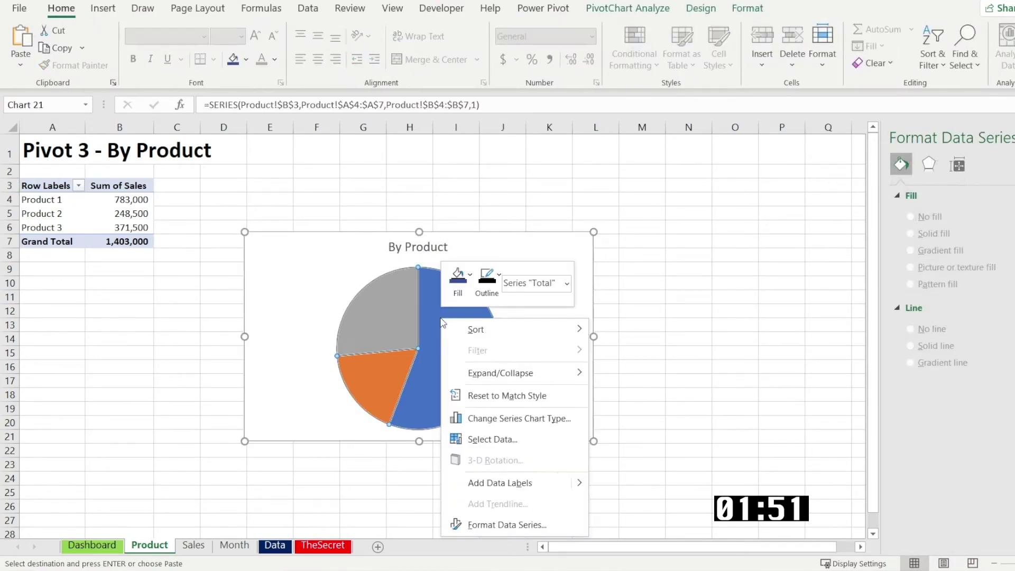
{"action": "left_click", "coordinate": [500, 483]}
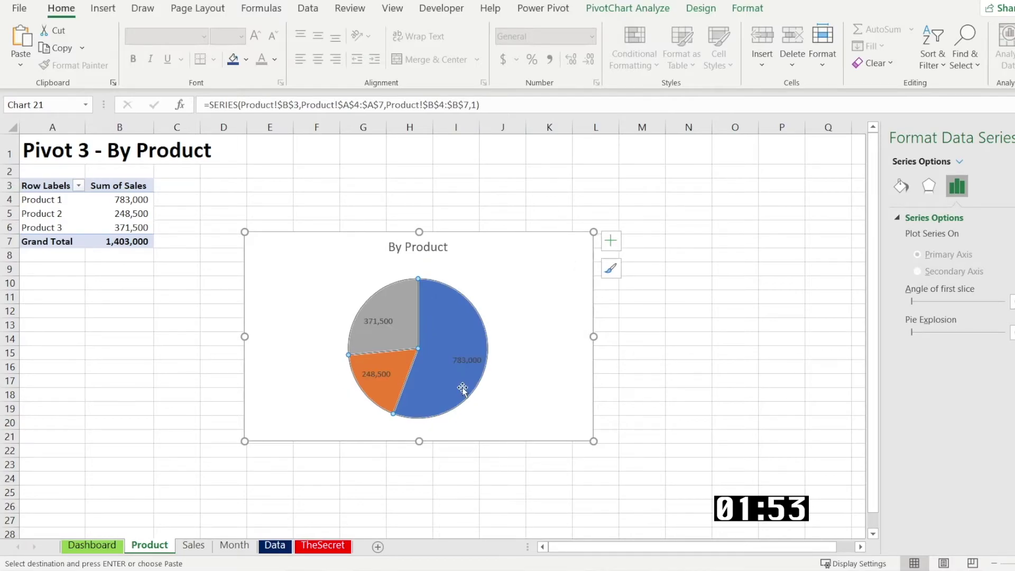
{"action": "left_click", "coordinate": [464, 360]}
{"action": "right_click", "coordinate": [463, 361]}
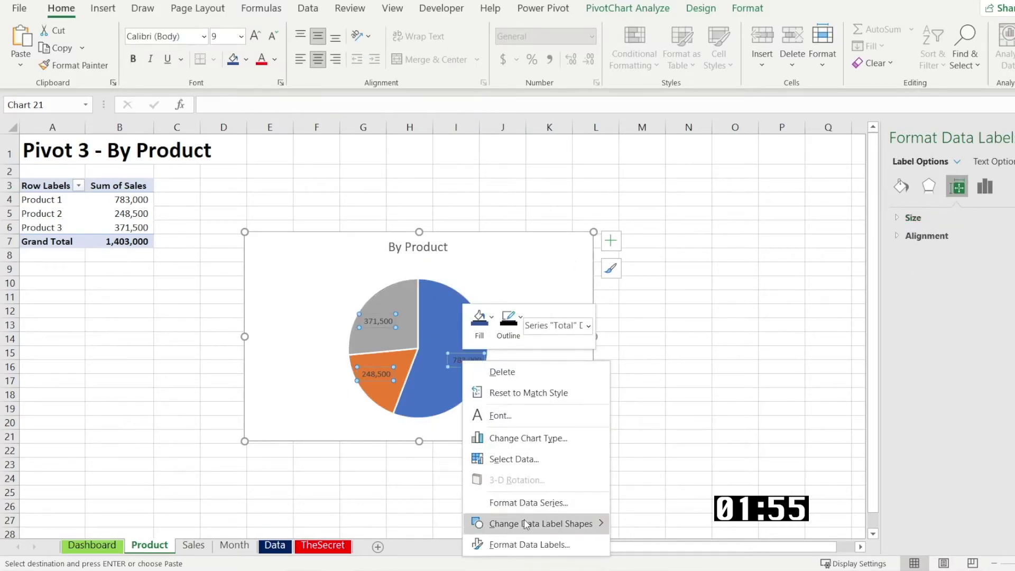
{"action": "left_click", "coordinate": [518, 544]}
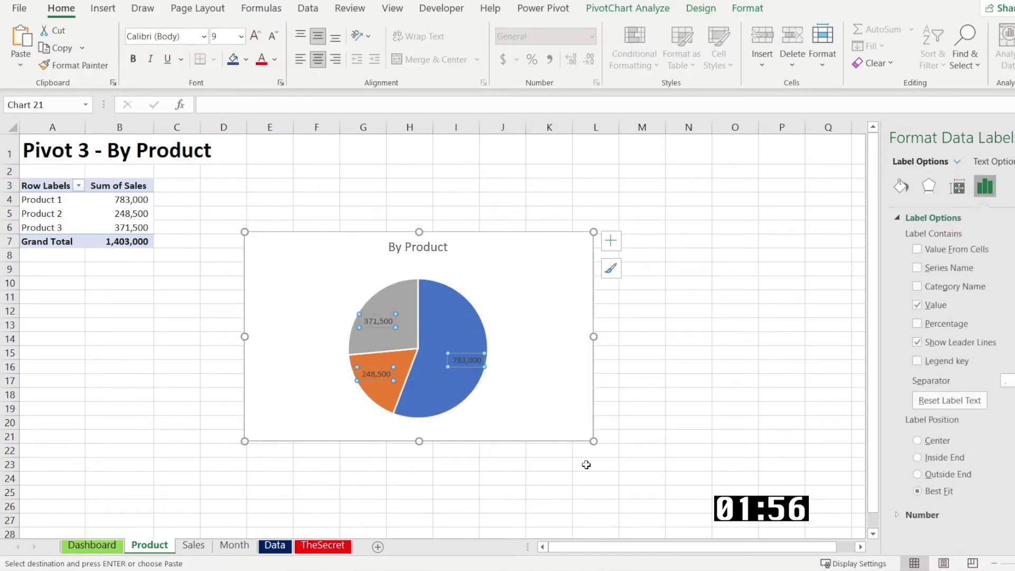
{"action": "left_click", "coordinate": [917, 288]}
{"action": "left_click", "coordinate": [669, 359]}
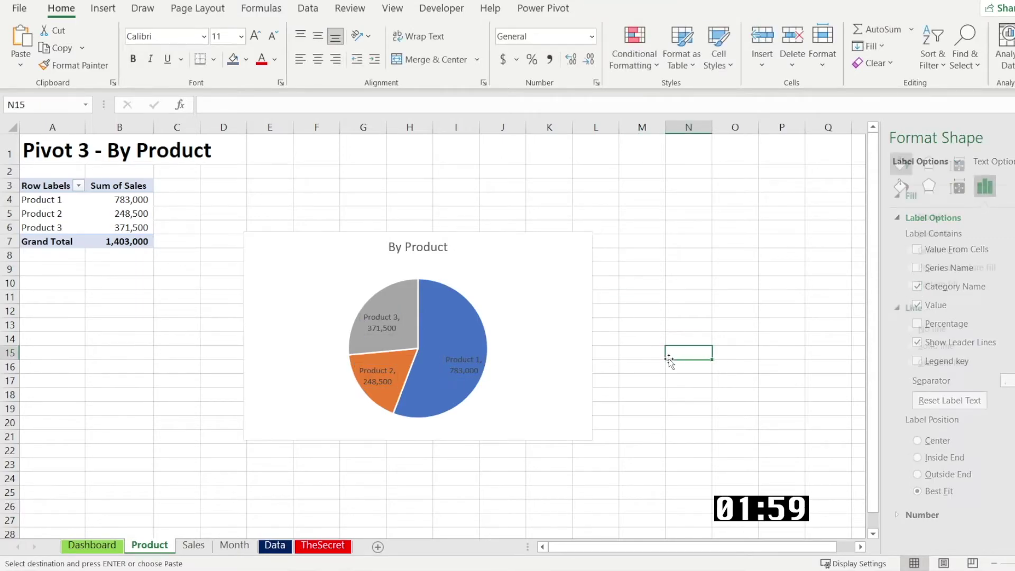
- Select a value cell in the product pivot table and dismiss its options menu
{"action": "left_click", "coordinate": [171, 420]}
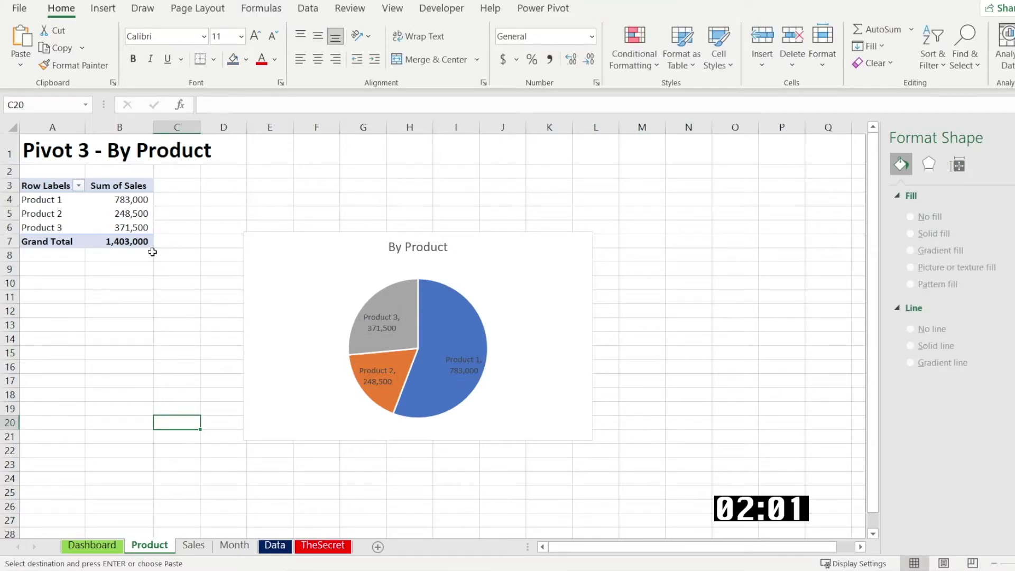
{"action": "left_click", "coordinate": [116, 212]}
{"action": "right_click", "coordinate": [117, 214]}
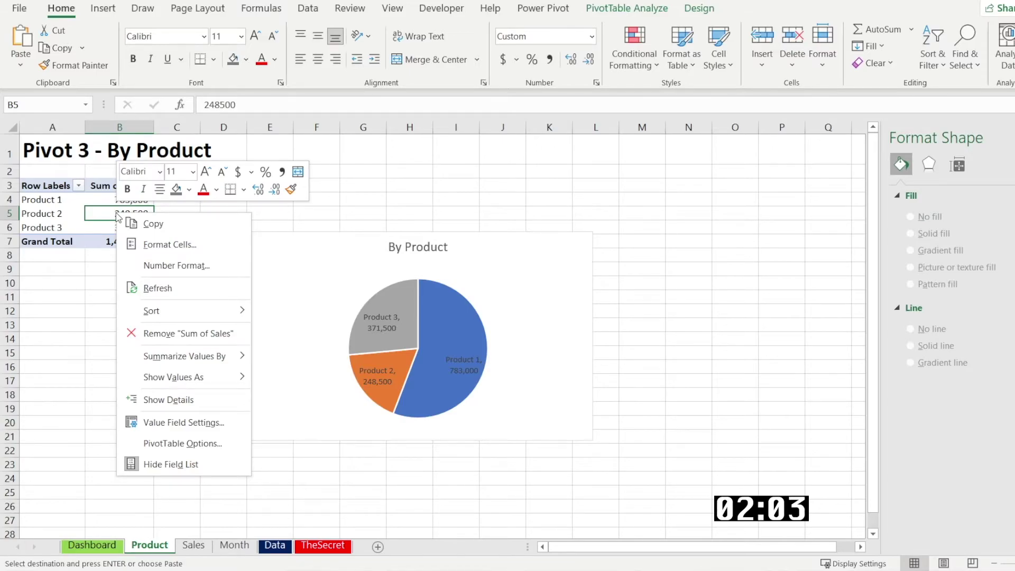
{"action": "left_click", "coordinate": [104, 12]}
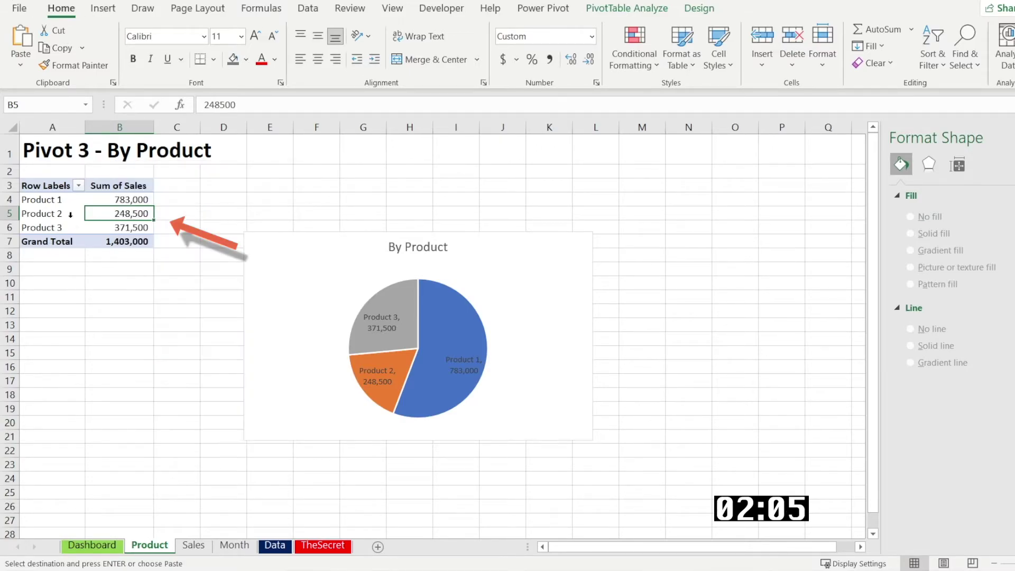
- Insert Month, Sales Person and Products slicers for the product pivot table
{"action": "left_click", "coordinate": [101, 12]}
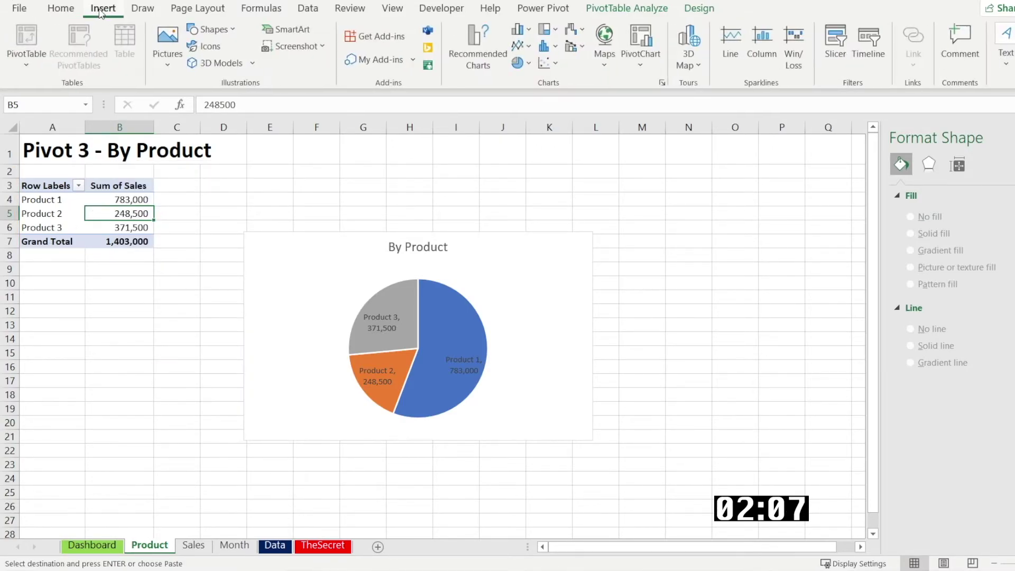
{"action": "left_click", "coordinate": [831, 52]}
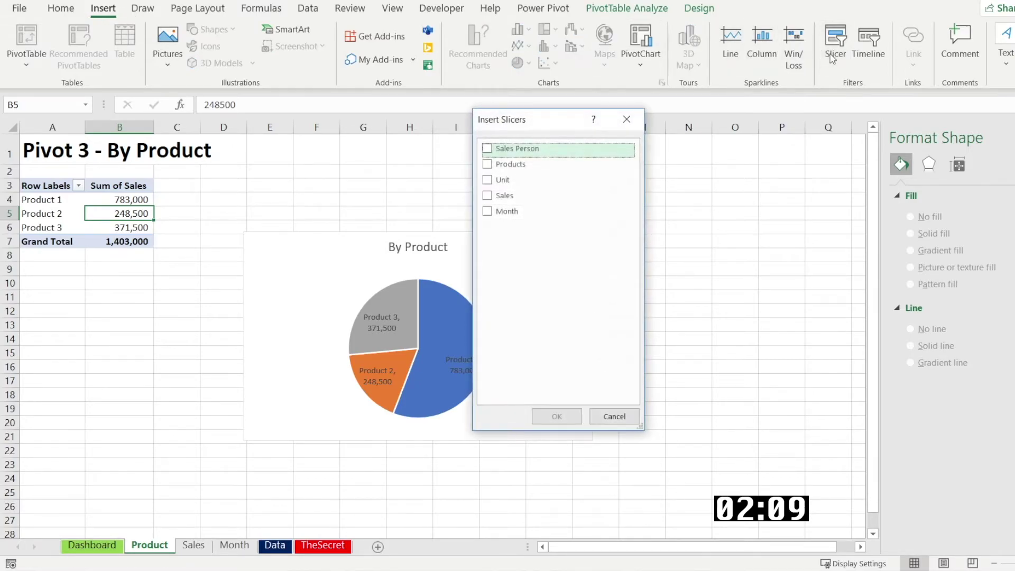
{"action": "left_click", "coordinate": [487, 164]}
{"action": "left_click", "coordinate": [487, 149]}
{"action": "left_click", "coordinate": [487, 211]}
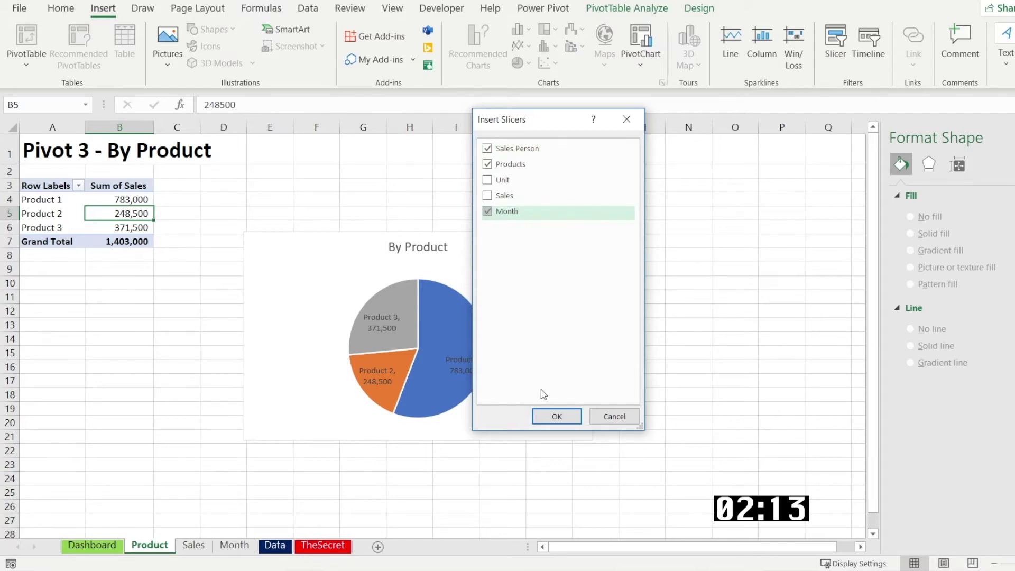
{"action": "left_click", "coordinate": [557, 417]}
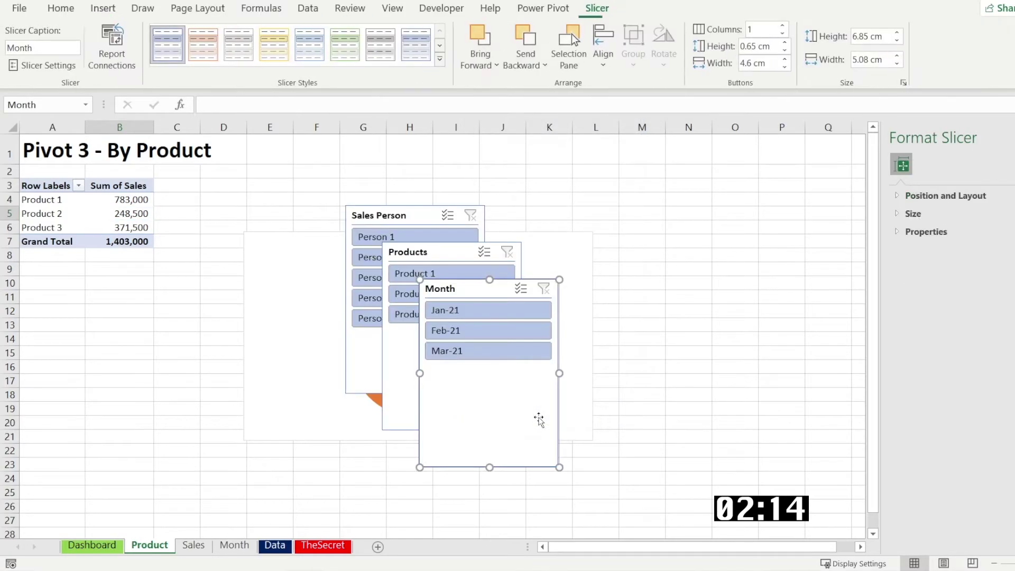
- Select all three slicers and cut them from the Product sheet
{"action": "left_click", "coordinate": [405, 405], "text": "ctrl"}
{"action": "left_click", "coordinate": [373, 372], "text": "ctrl"}
{"action": "key", "text": "ctrl+x"}
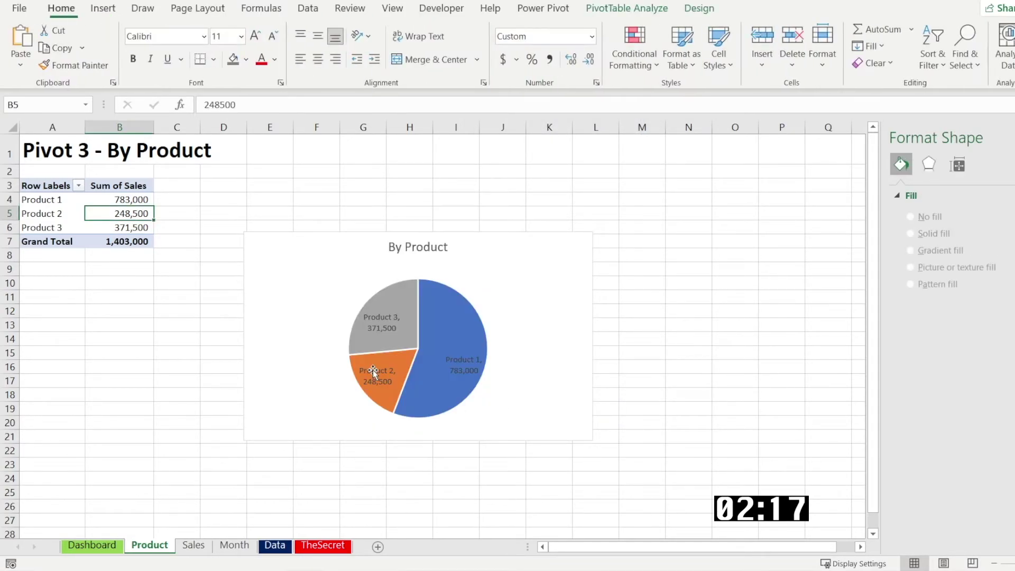
- Paste the three slicers onto the Dashboard sheet
{"action": "left_click", "coordinate": [107, 549]}
{"action": "left_click", "coordinate": [212, 228]}
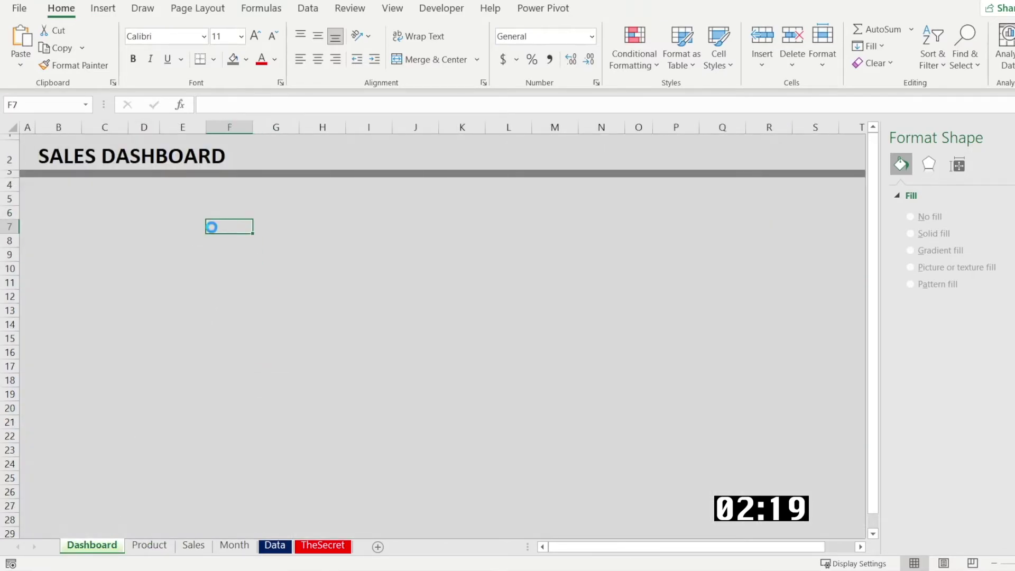
{"action": "key", "text": "ctrl+v"}
{"action": "left_click", "coordinate": [461, 268]}
- Place the Month slicer top-left and Sales Person below it, shortening each to fit its items
{"action": "left_click_drag", "start_coordinate": [349, 435], "coordinate": [102, 347]}
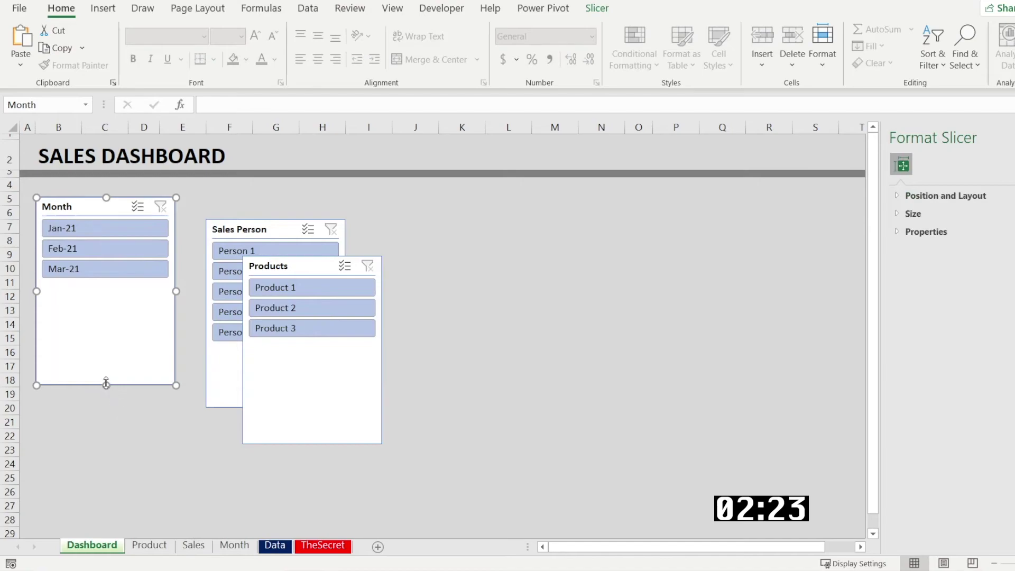
{"action": "left_click_drag", "start_coordinate": [107, 384], "coordinate": [93, 291]}
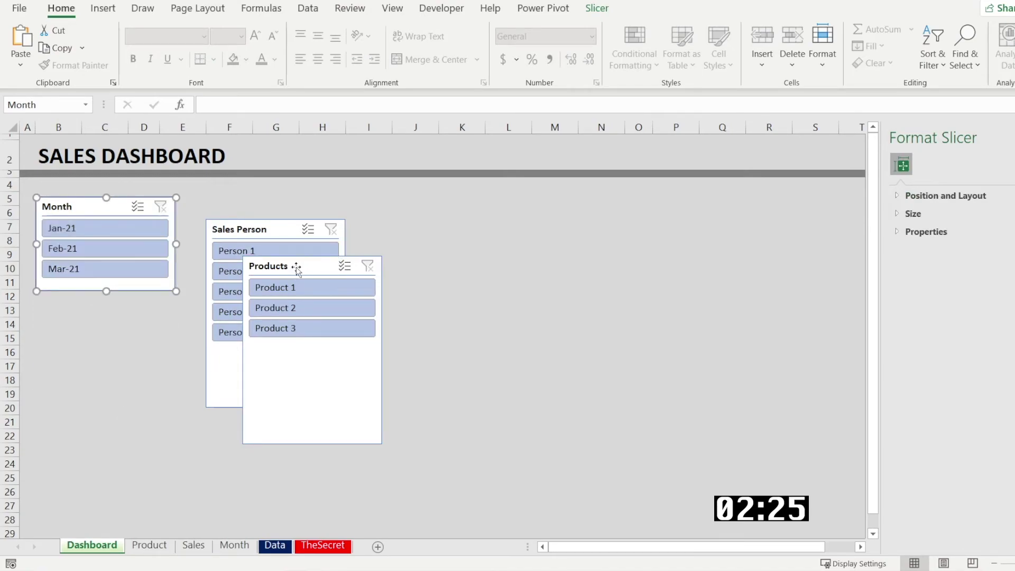
{"action": "left_click_drag", "start_coordinate": [296, 264], "coordinate": [515, 295]}
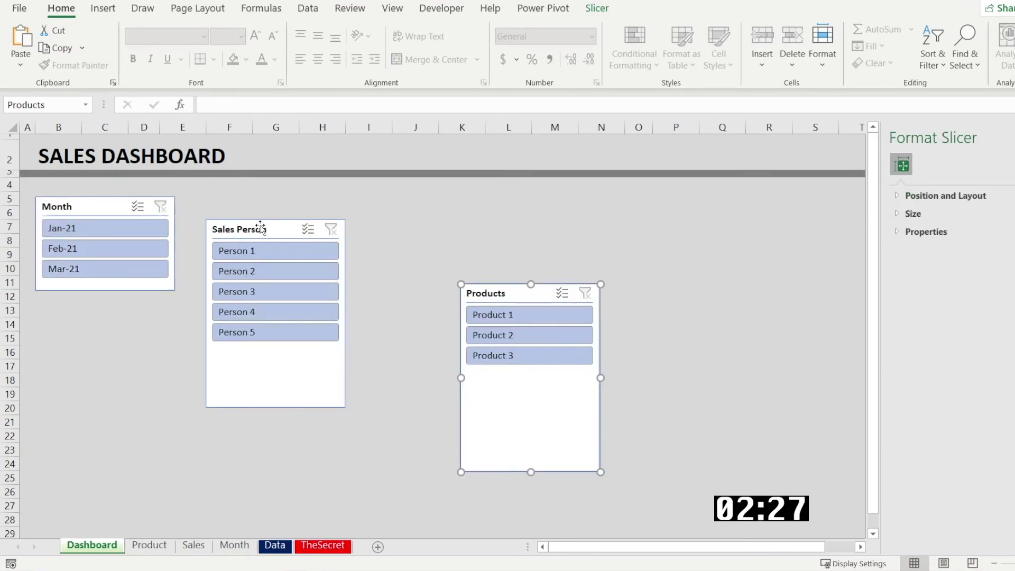
{"action": "left_click_drag", "start_coordinate": [261, 226], "coordinate": [89, 308]}
{"action": "left_click_drag", "start_coordinate": [106, 489], "coordinate": [108, 435]}
- Move the Products slicer to cell B23 below the Sales Person slicer
{"action": "left_click", "coordinate": [521, 391]}
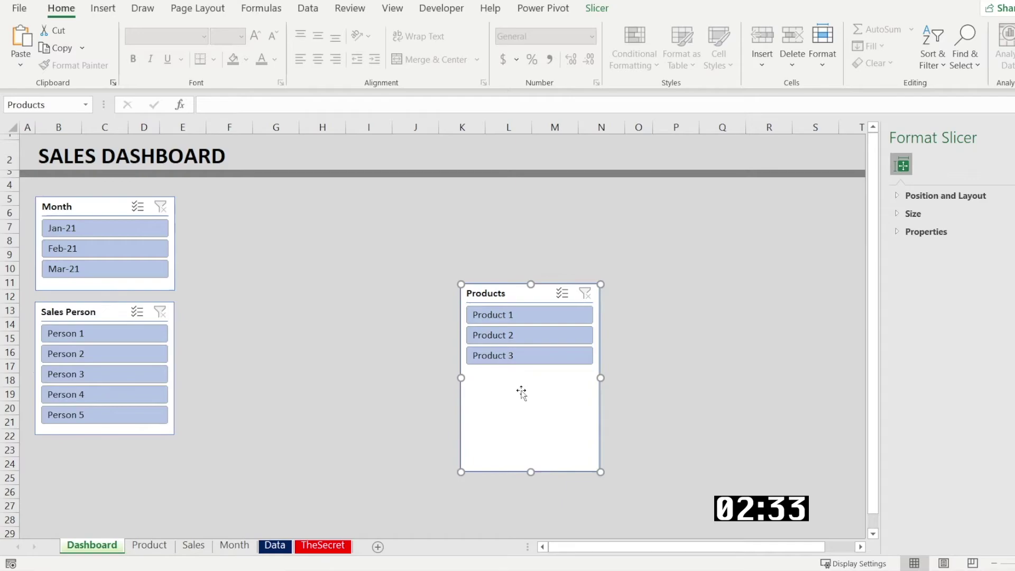
{"action": "key", "text": "ctrl+x"}
{"action": "left_click", "coordinate": [79, 451]}
{"action": "key", "text": "ctrl+v"}
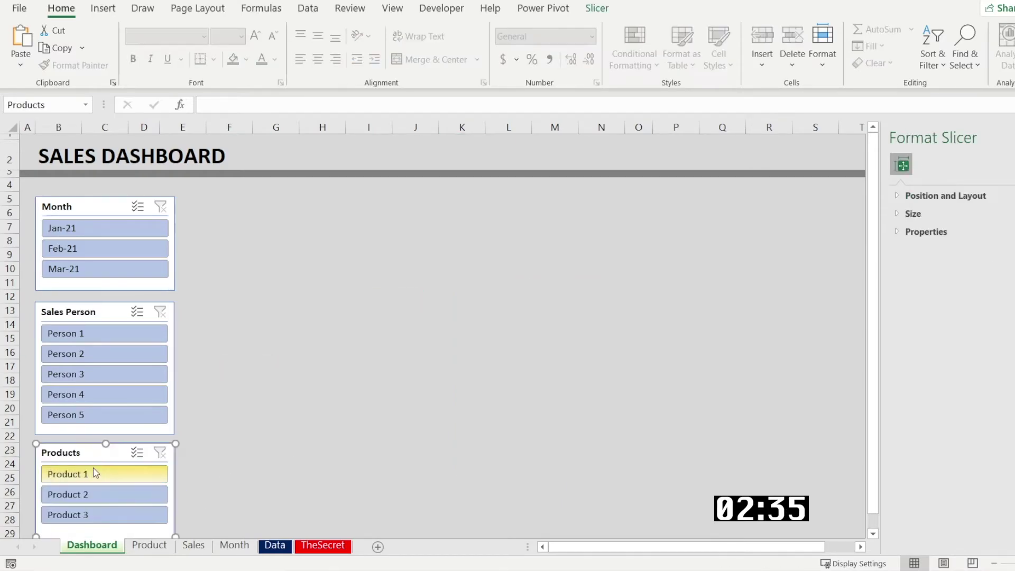
{"action": "left_click", "coordinate": [215, 504]}
{"action": "scroll", "coordinate": [242, 426], "scroll_direction": "down", "scroll_amount": 2}
{"action": "scroll", "coordinate": [169, 480], "scroll_direction": "down", "scroll_amount": 2}
{"action": "left_click", "coordinate": [109, 459]}
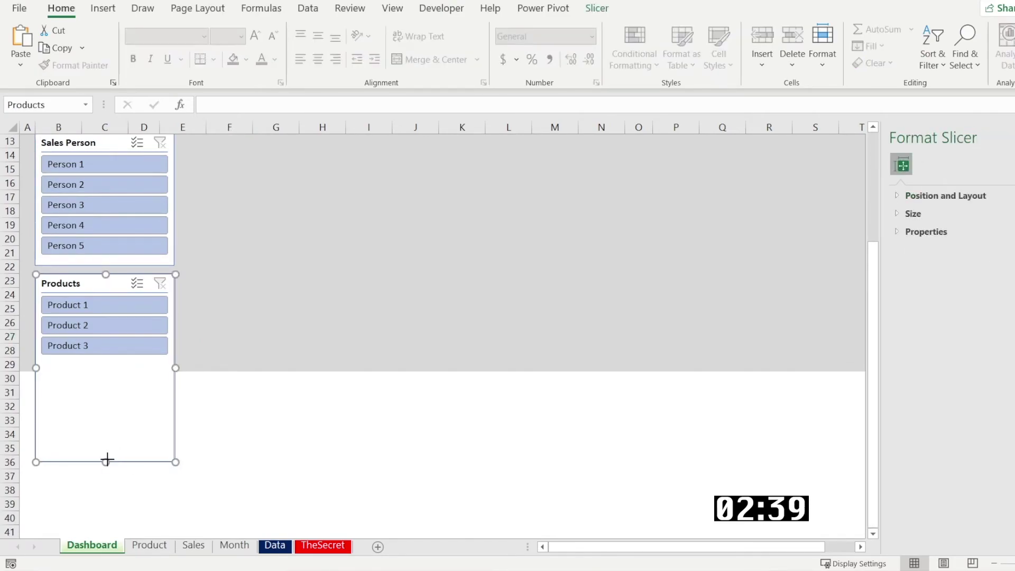
- Finish resizing the Products slicer and clear the Dashboard selection
{"action": "left_click_drag", "start_coordinate": [115, 362], "coordinate": [116, 363]}
{"action": "left_click", "coordinate": [285, 324]}
{"action": "scroll", "coordinate": [286, 324], "scroll_direction": "up", "scroll_amount": 4}
{"action": "left_click", "coordinate": [291, 359]}
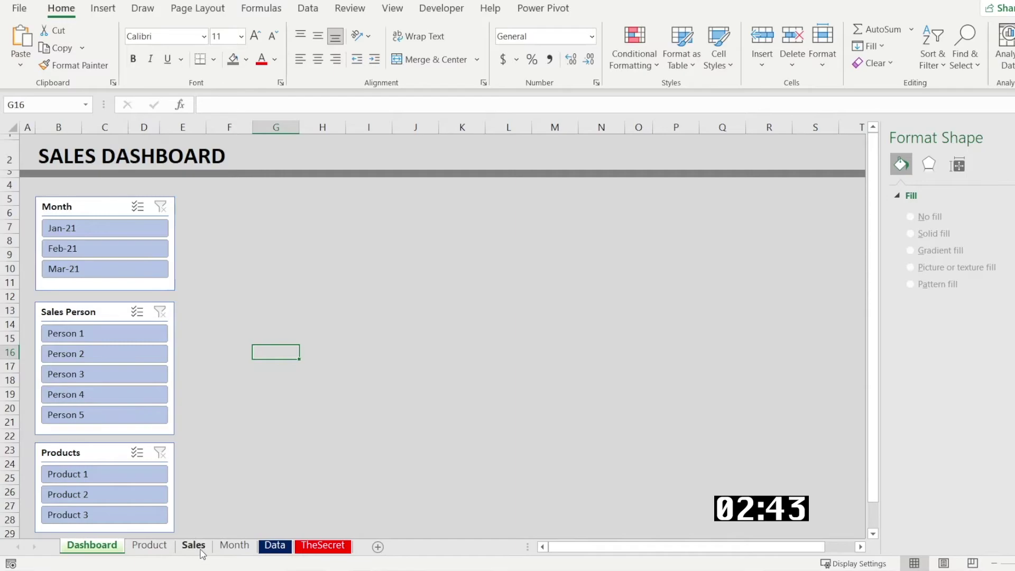
- Paste the By Product pie chart from the Product sheet at cell R7 on the Dashboard
{"action": "left_click", "coordinate": [153, 546]}
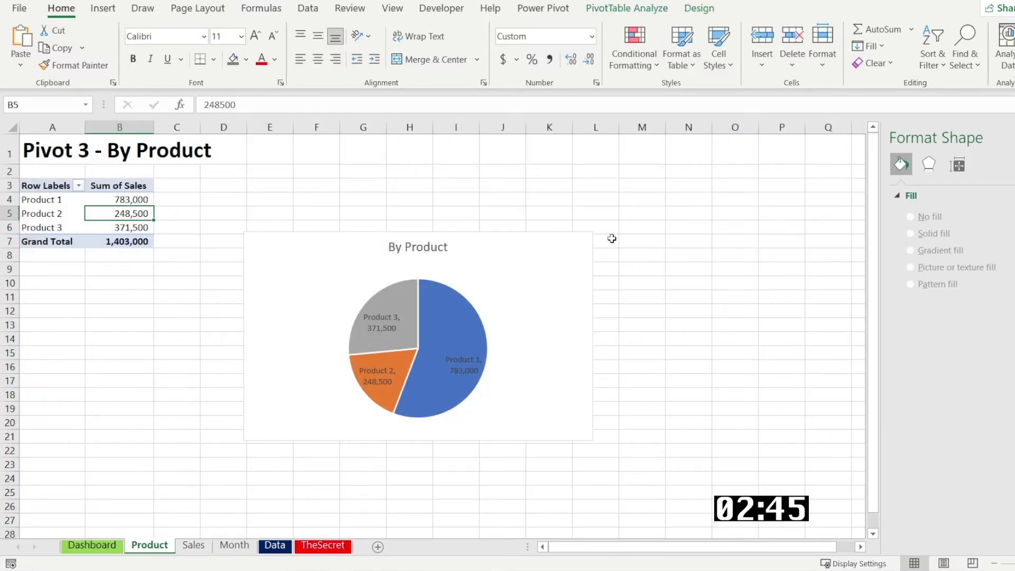
{"action": "left_click", "coordinate": [508, 278]}
{"action": "left_click", "coordinate": [104, 548]}
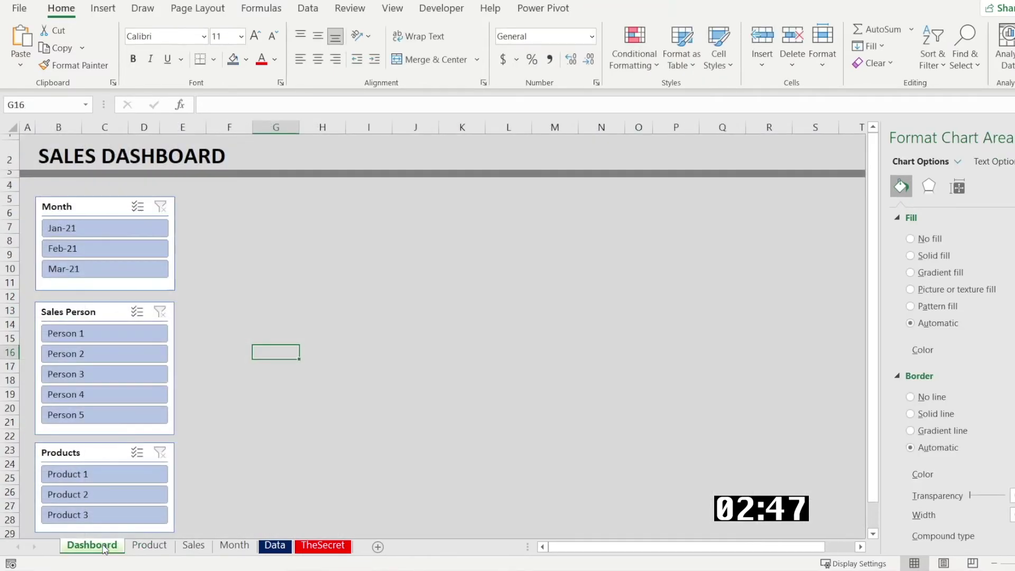
{"action": "left_click", "coordinate": [756, 228]}
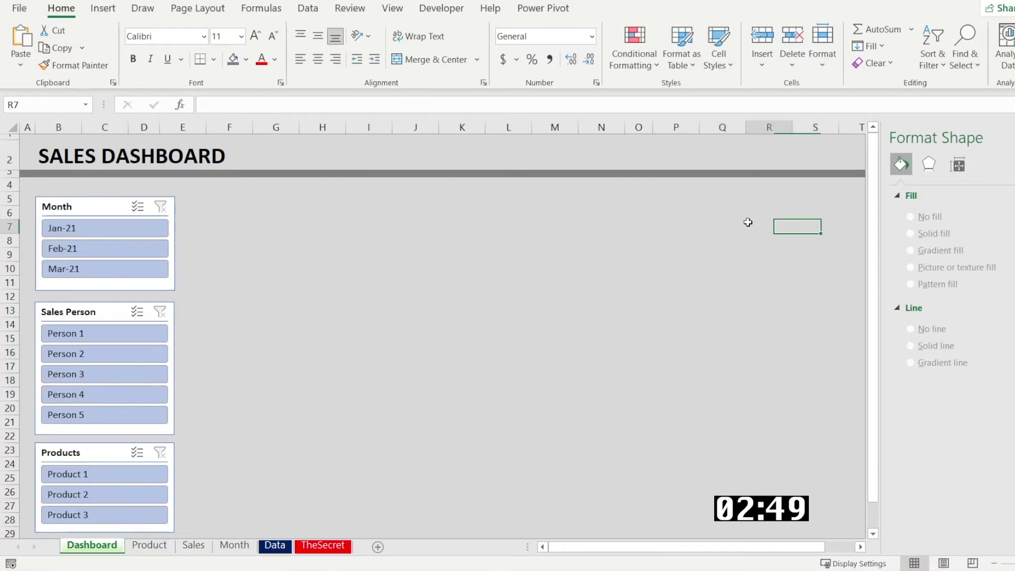
{"action": "key", "text": "ctrl+v"}
- Paste the By Month chart at cell F5 and resize it taller beside the slicers
{"action": "left_click", "coordinate": [242, 553]}
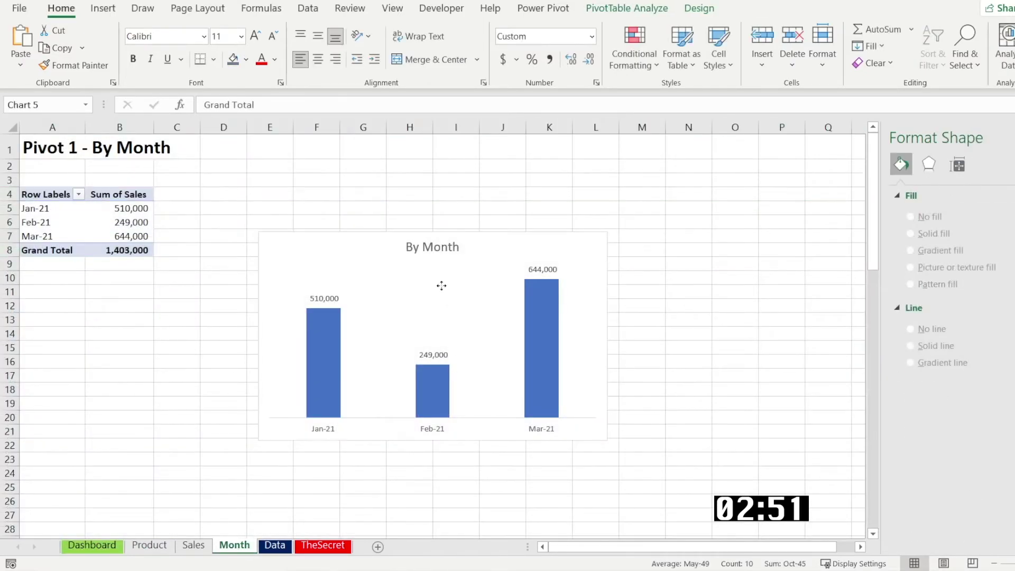
{"action": "left_click", "coordinate": [462, 270]}
{"action": "left_click", "coordinate": [625, 241]}
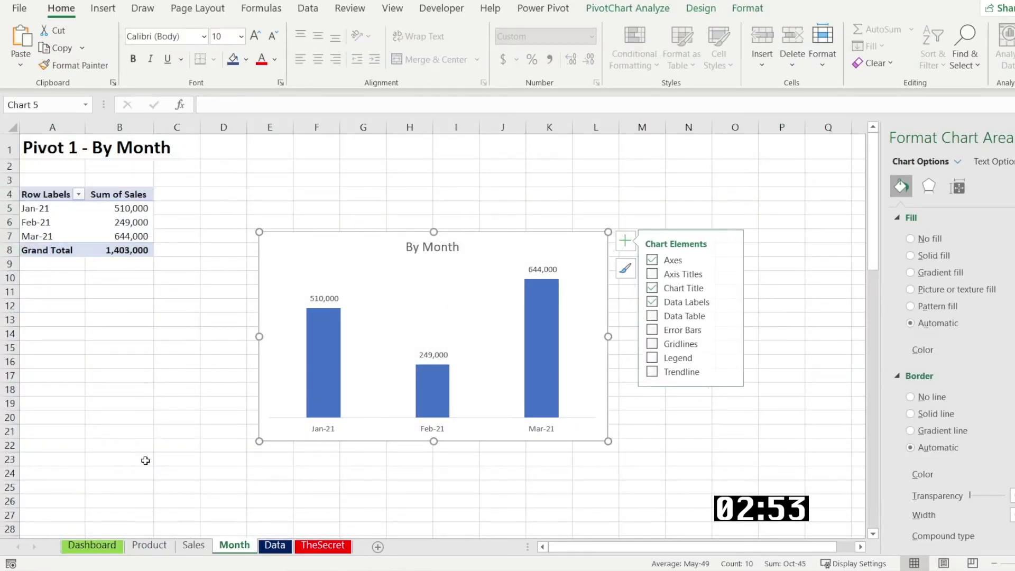
{"action": "left_click", "coordinate": [101, 545]}
{"action": "left_click", "coordinate": [222, 199]}
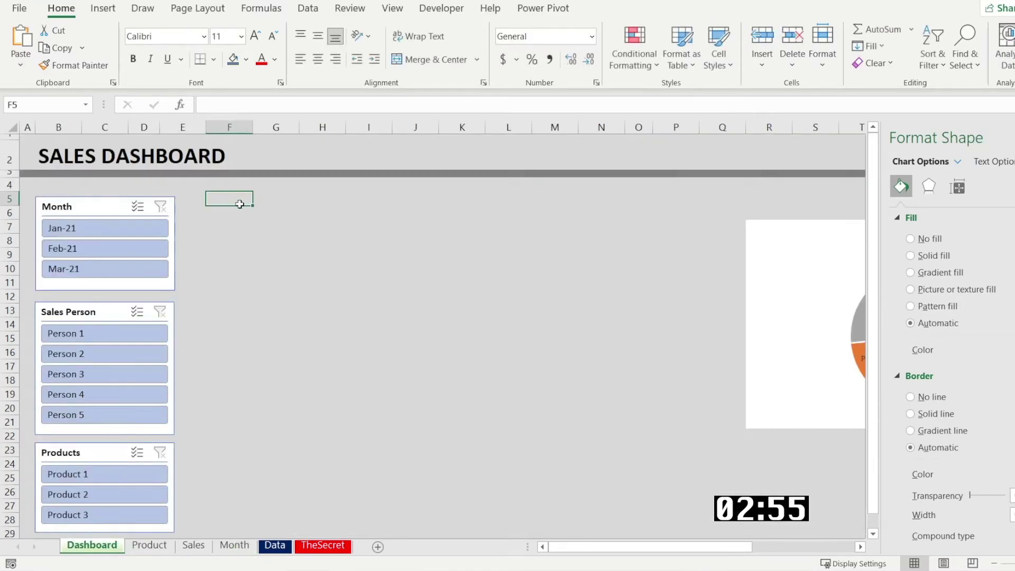
{"action": "key", "text": "ctrl+v"}
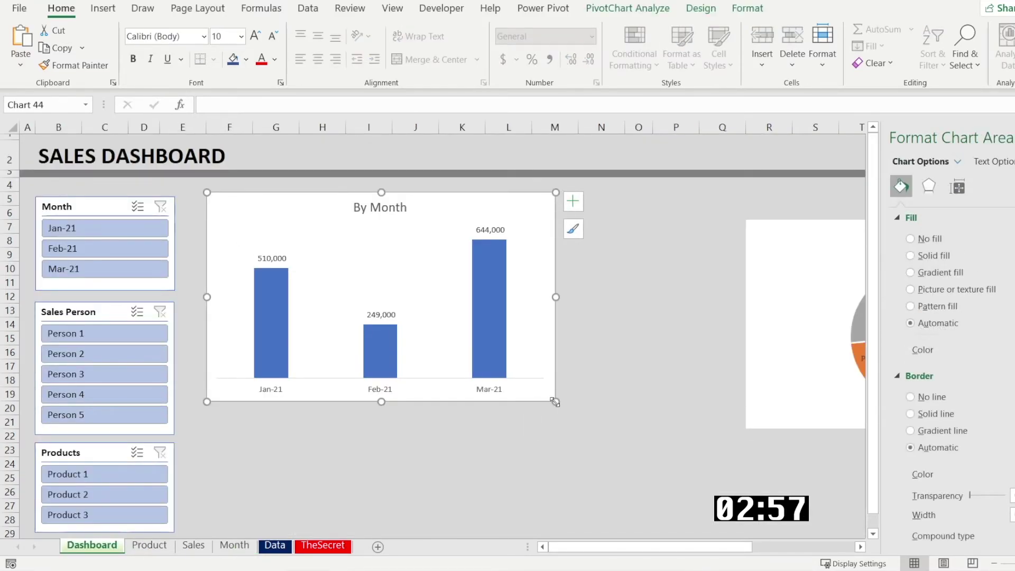
{"action": "left_click_drag", "start_coordinate": [554, 402], "coordinate": [411, 435]}
{"action": "scroll", "coordinate": [536, 379], "scroll_direction": "up", "scroll_amount": 2}
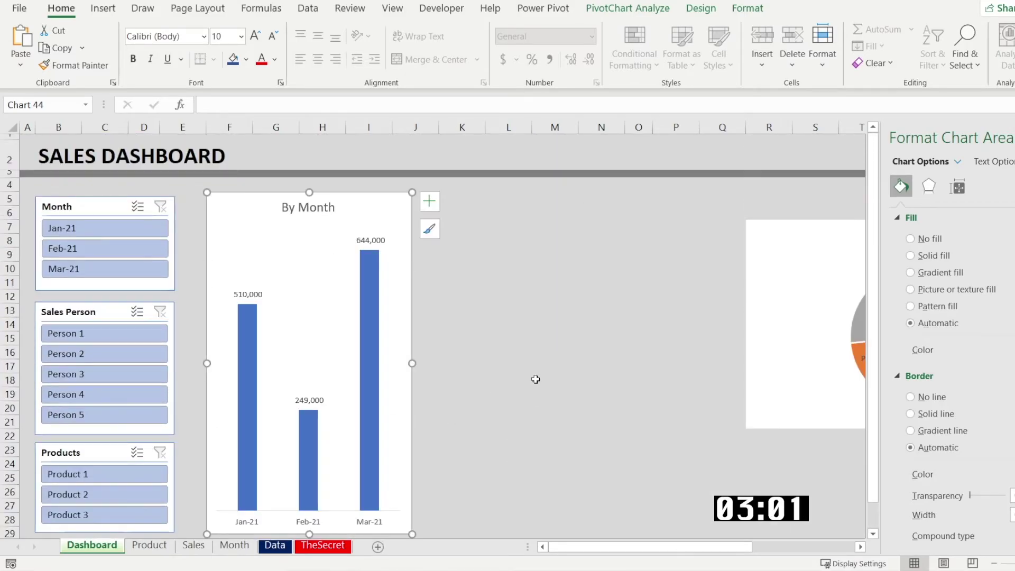
- Paste the By Sales Person chart from the Sales sheet at cell K5
{"action": "left_click", "coordinate": [193, 548]}
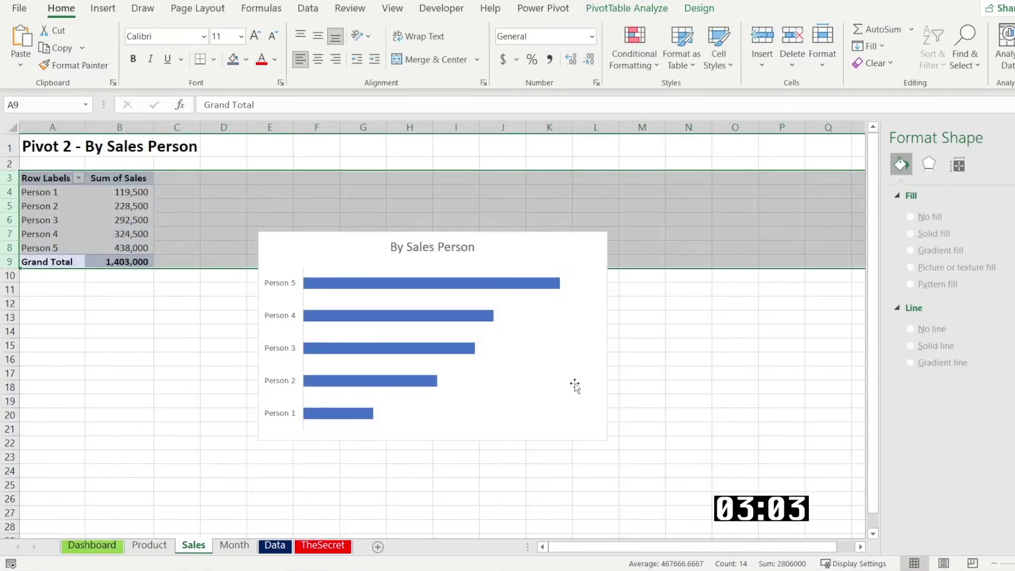
{"action": "left_click", "coordinate": [571, 367]}
{"action": "left_click", "coordinate": [549, 241]}
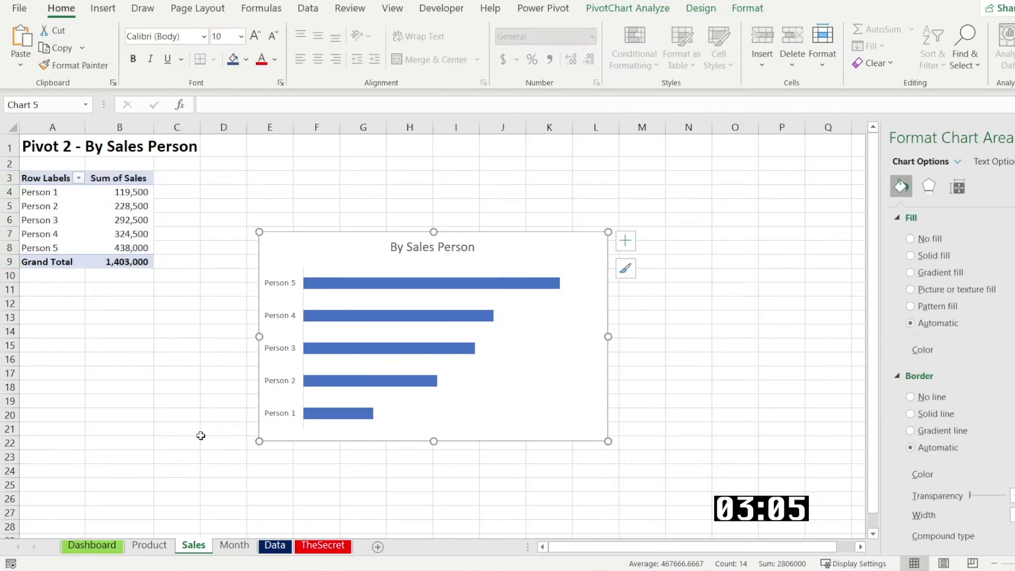
{"action": "left_click", "coordinate": [88, 546]}
{"action": "left_click", "coordinate": [475, 203]}
{"action": "key", "text": "ctrl+v"}
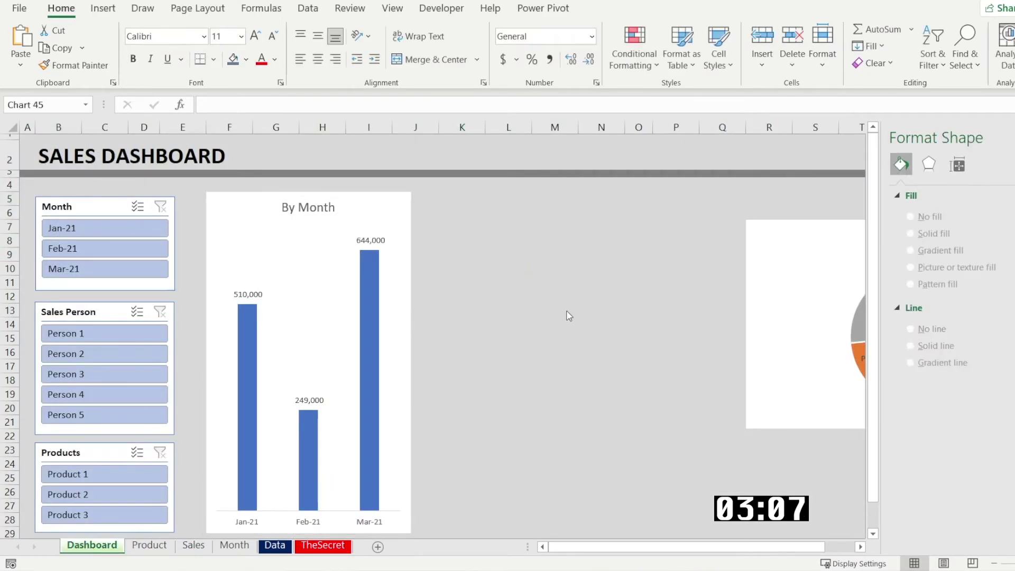
- Adjust the By Sales Person chart and move the By Product pie up into the chart row
{"action": "left_click_drag", "start_coordinate": [785, 402], "coordinate": [679, 473]}
{"action": "left_click", "coordinate": [708, 455]}
{"action": "left_click", "coordinate": [1014, 138]}
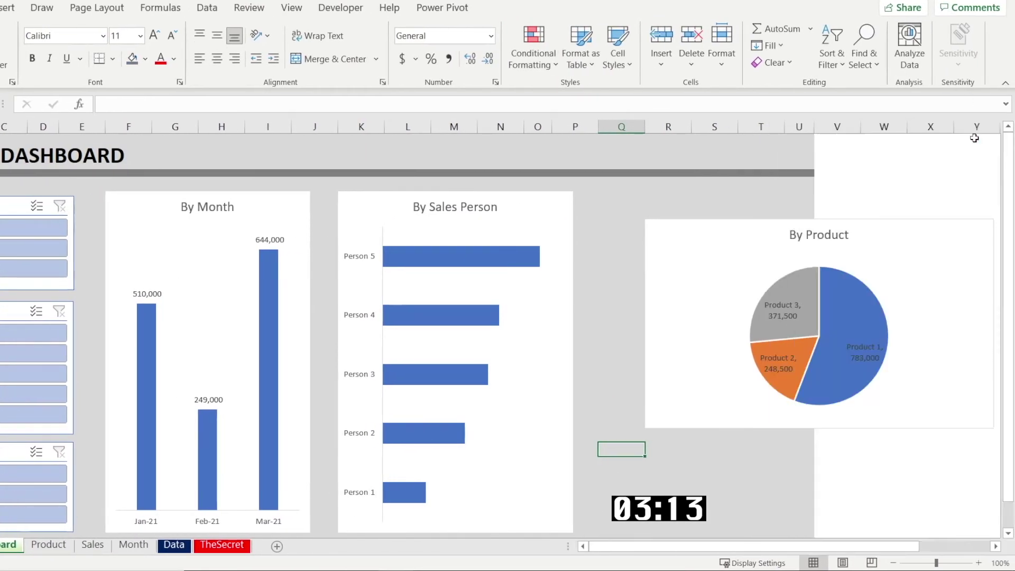
{"action": "left_click_drag", "start_coordinate": [733, 243], "coordinate": [614, 195]}
{"action": "left_click", "coordinate": [1001, 136]}
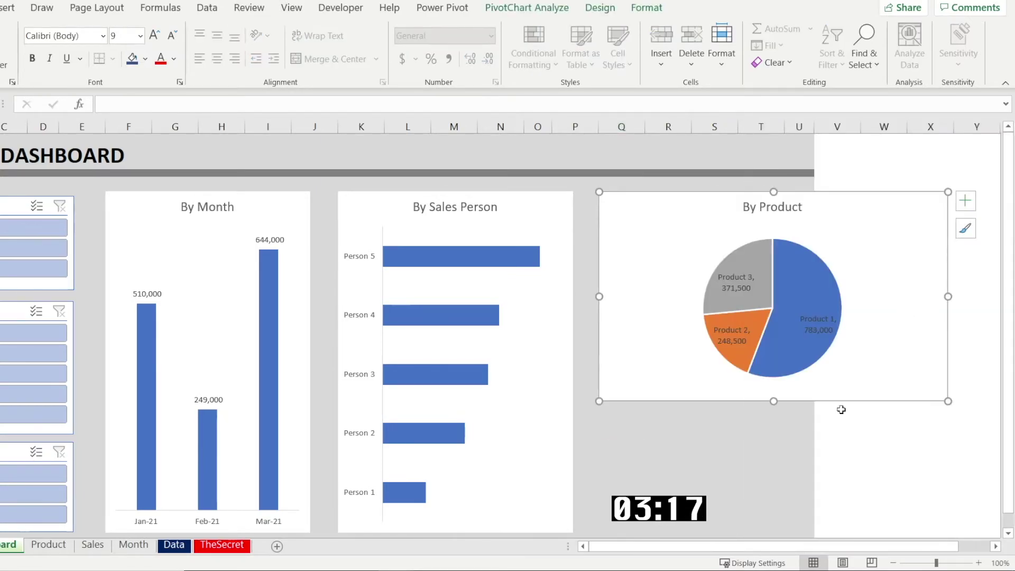
- Resize the By Product pie narrower and taller, nudging By Sales Person left to fit
{"action": "left_click_drag", "start_coordinate": [948, 401], "coordinate": [802, 531]}
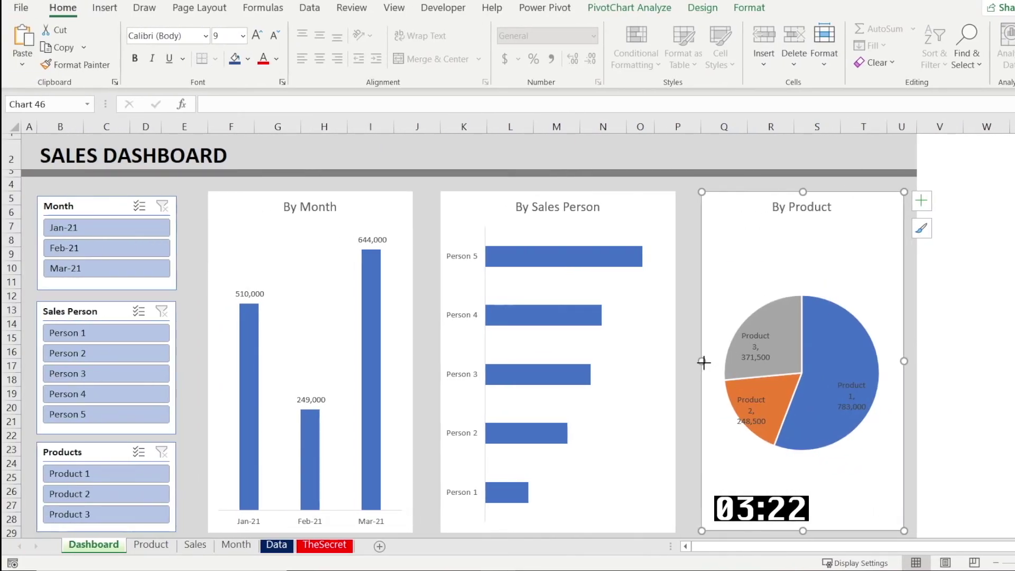
{"action": "left_click_drag", "start_coordinate": [703, 363], "coordinate": [693, 363]}
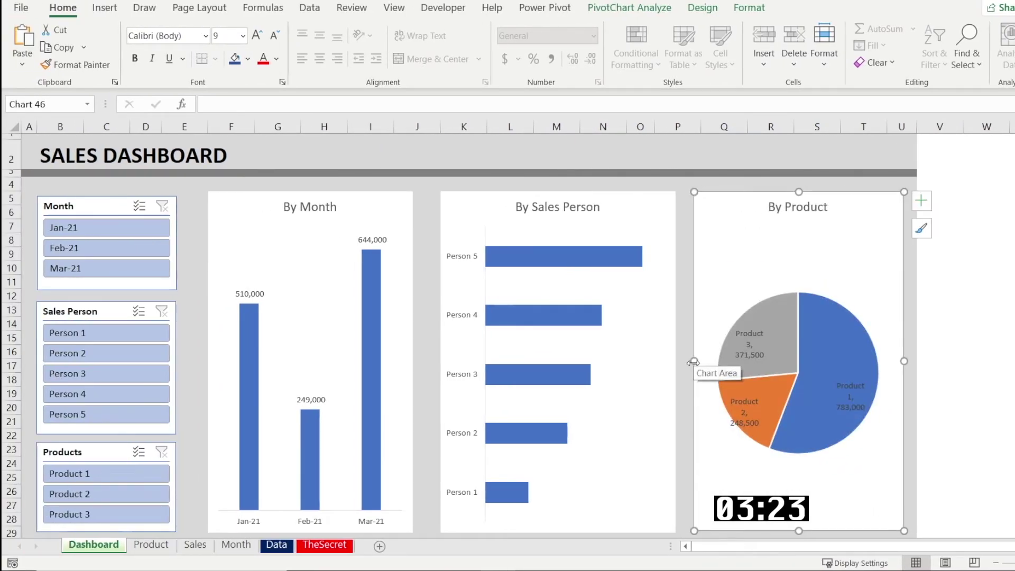
{"action": "left_click_drag", "start_coordinate": [446, 344], "coordinate": [435, 344]}
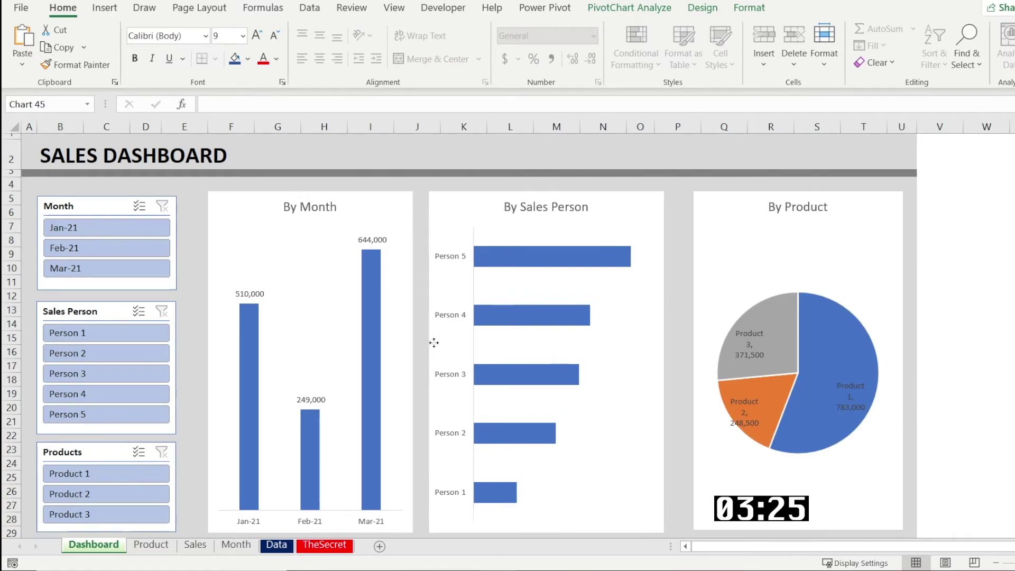
{"action": "left_click", "coordinate": [731, 311]}
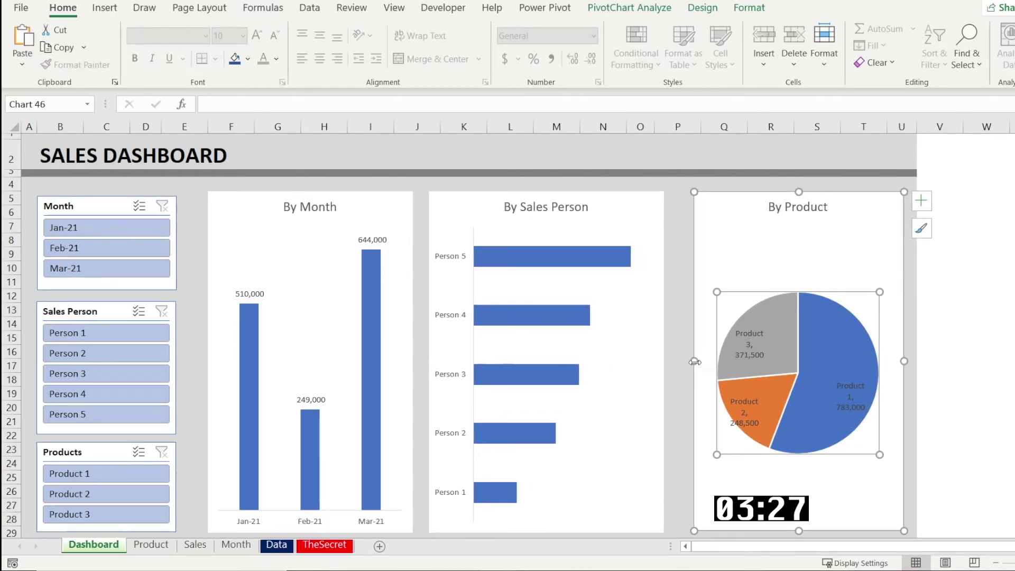
{"action": "left_click_drag", "start_coordinate": [695, 362], "coordinate": [676, 363]}
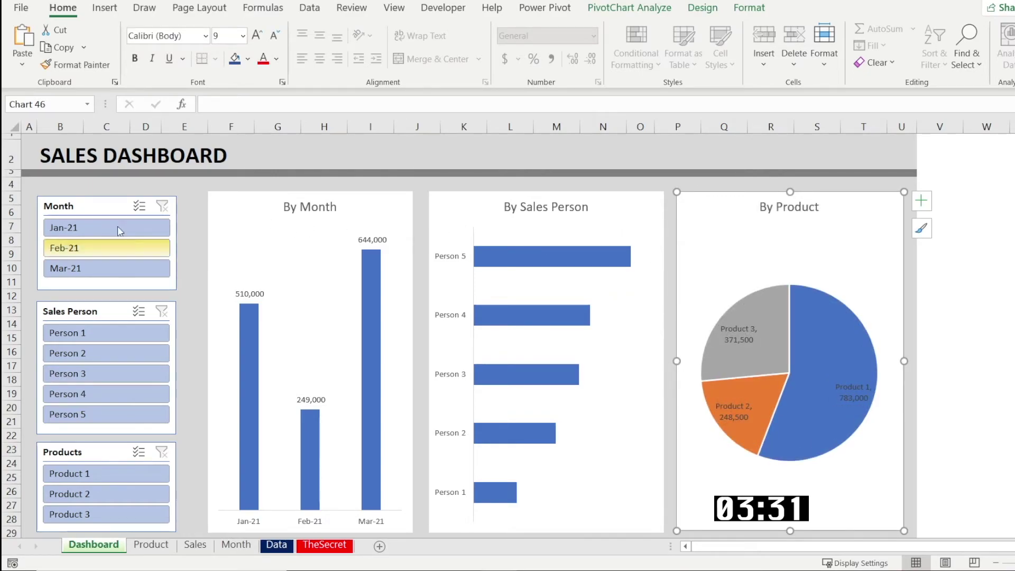
- Test the Month slicer by filtering to Jan-21, Feb-21 and Mar-21
{"action": "left_click", "coordinate": [89, 204]}
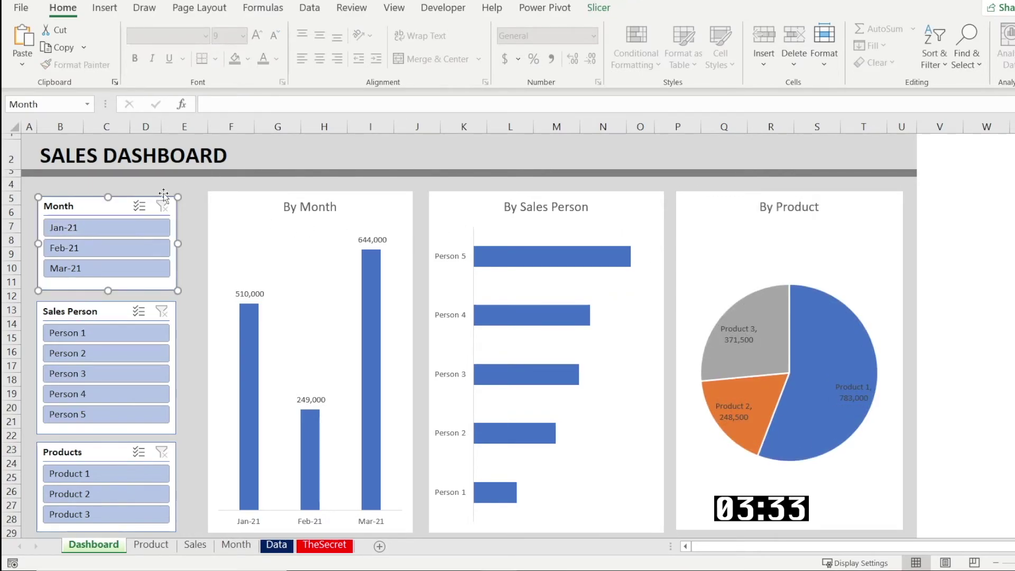
{"action": "left_click", "coordinate": [169, 173]}
{"action": "left_click", "coordinate": [109, 227]}
{"action": "left_click", "coordinate": [100, 250]}
{"action": "left_click", "coordinate": [97, 271]}
{"action": "left_click", "coordinate": [136, 192]}
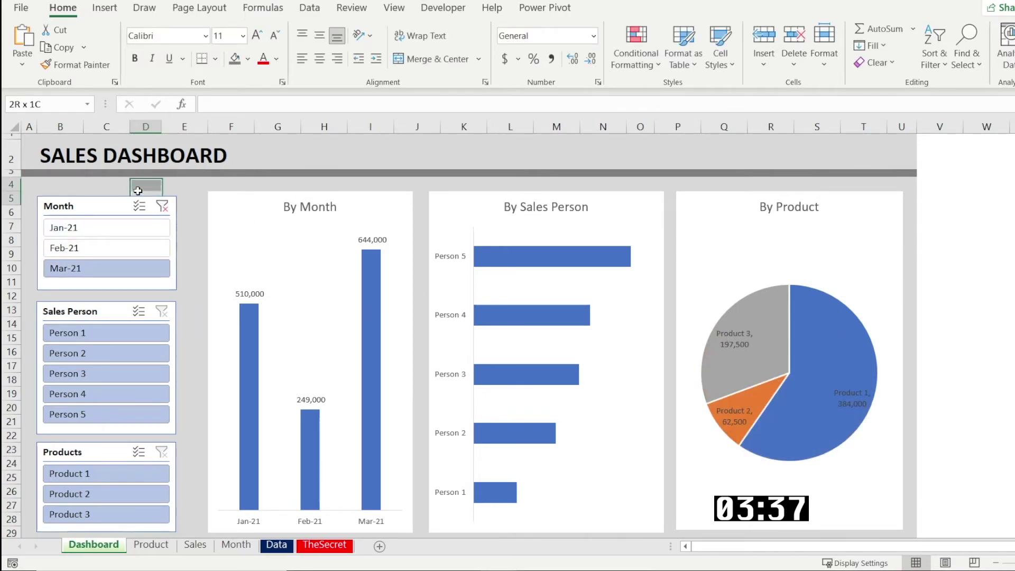
- Connect the Month slicer to all three pivot tables via Report Connections
{"action": "left_click", "coordinate": [83, 206]}
{"action": "right_click", "coordinate": [84, 210]}
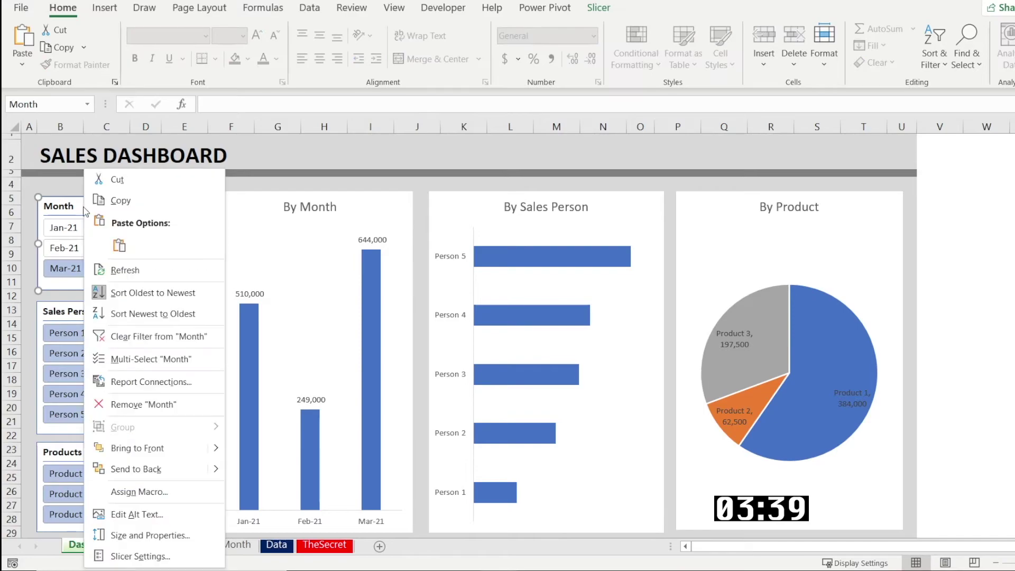
{"action": "left_click", "coordinate": [129, 381]}
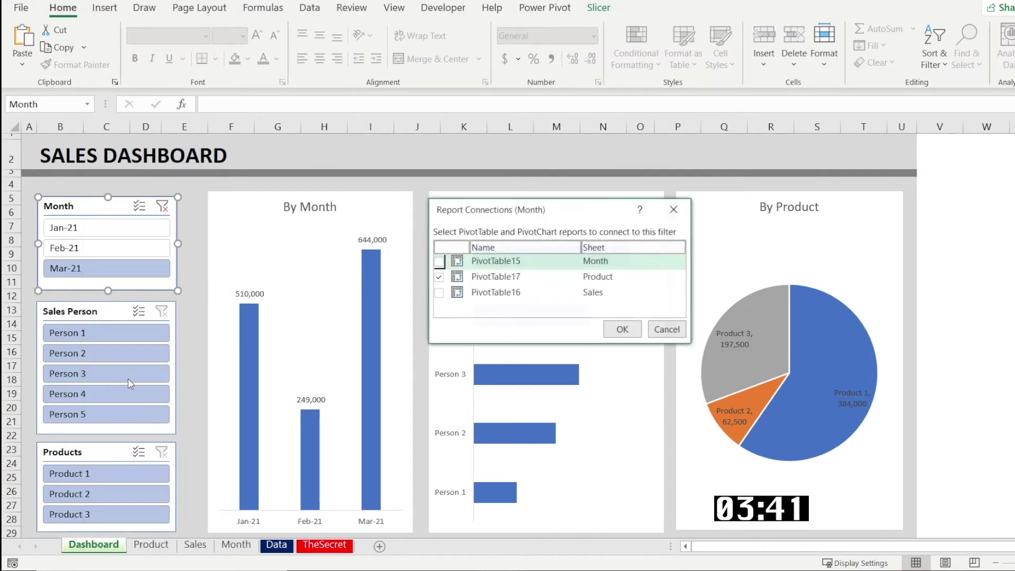
{"action": "left_click", "coordinate": [439, 292]}
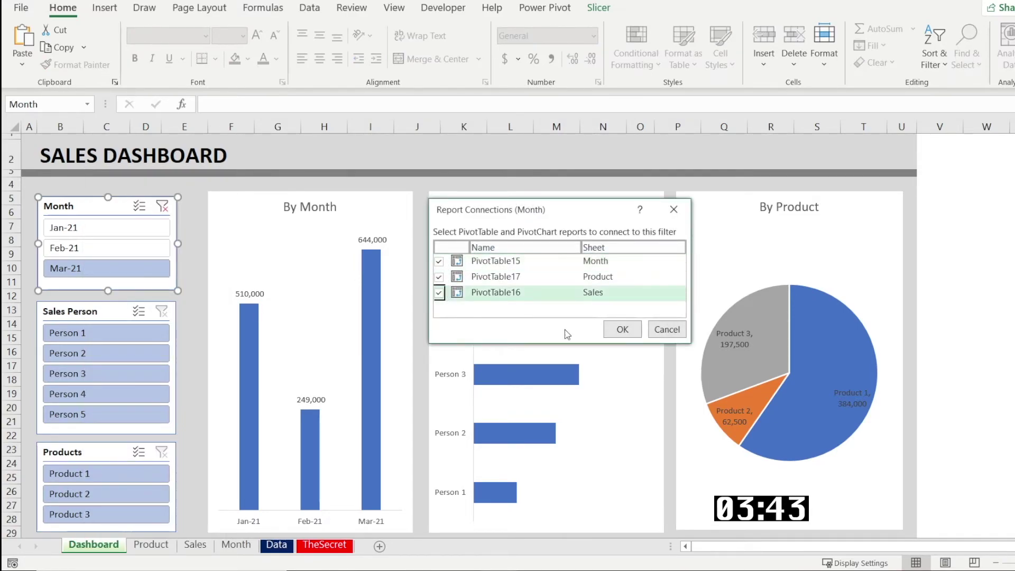
{"action": "left_click", "coordinate": [622, 329]}
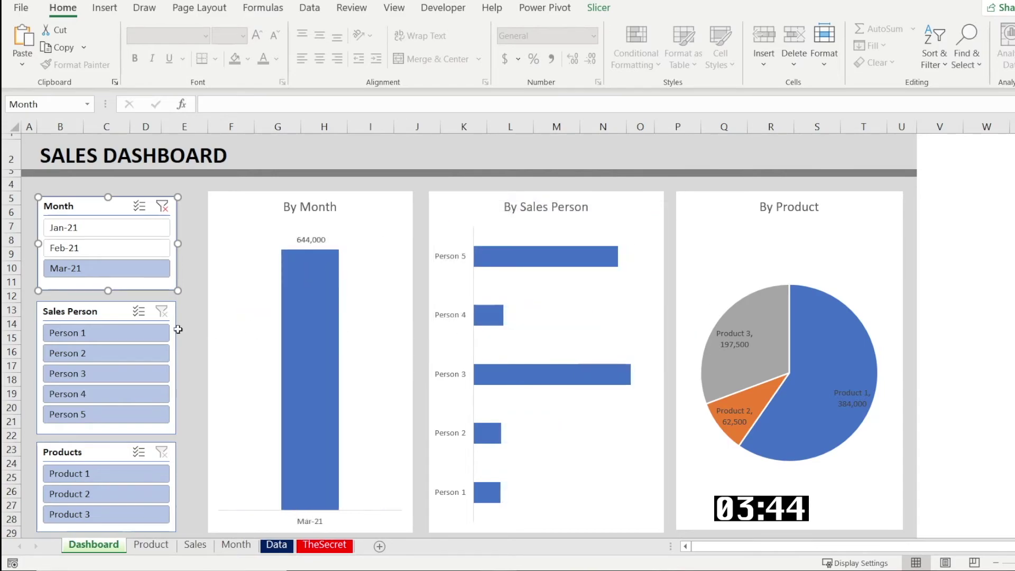
- Confirm the Sales Person slicer's report connections to the pivot tables
{"action": "right_click", "coordinate": [102, 318]}
{"action": "left_click", "coordinate": [130, 382]}
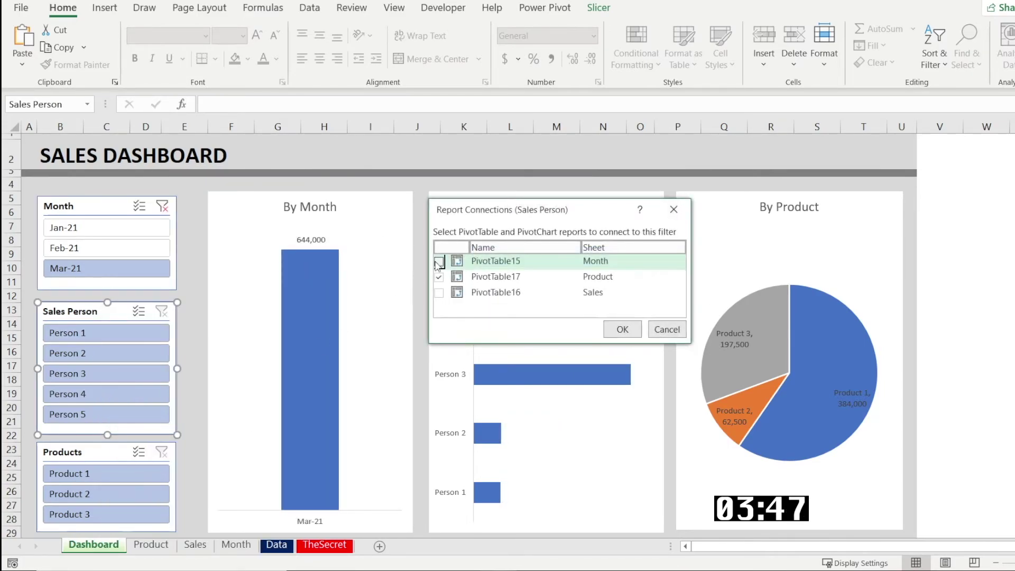
{"action": "left_click", "coordinate": [622, 329]}
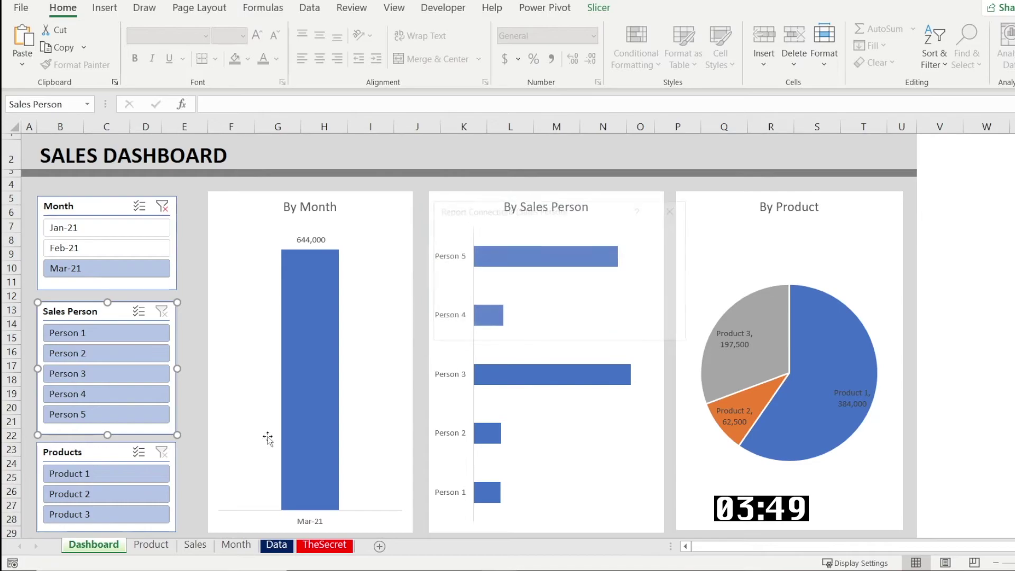
- Link the Products slicer to PivotTable15 and PivotTable16 in Report Connections
{"action": "right_click", "coordinate": [98, 454]}
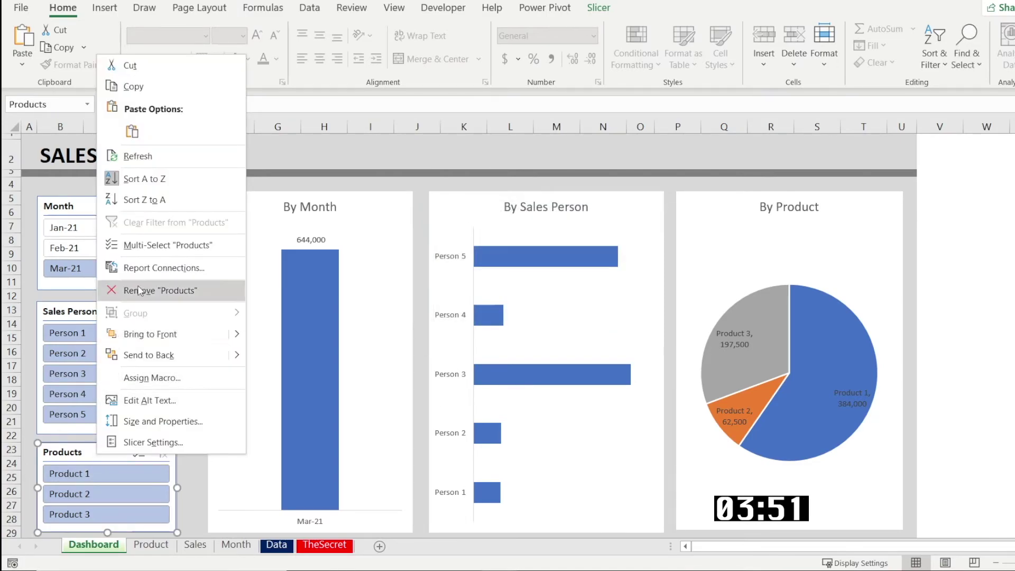
{"action": "left_click", "coordinate": [148, 267]}
{"action": "left_click", "coordinate": [21, 276]}
{"action": "left_click", "coordinate": [21, 307]}
- Apply the Products connections, then test filters on Person 2, 3, 5 and Product 1, 3
{"action": "left_click", "coordinate": [206, 342]}
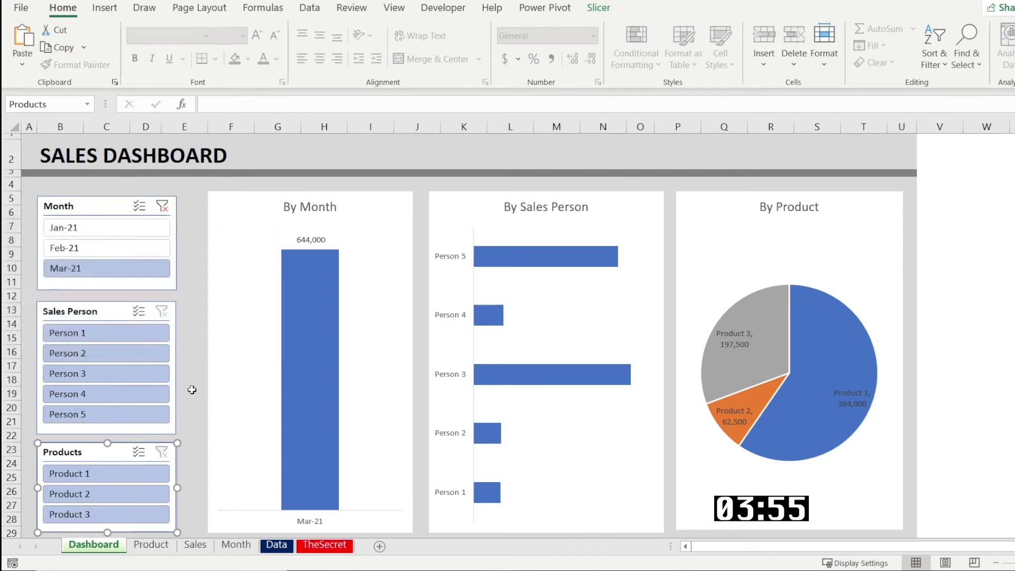
{"action": "left_click", "coordinate": [192, 390]}
{"action": "left_click", "coordinate": [110, 353]}
{"action": "left_click", "coordinate": [111, 377]}
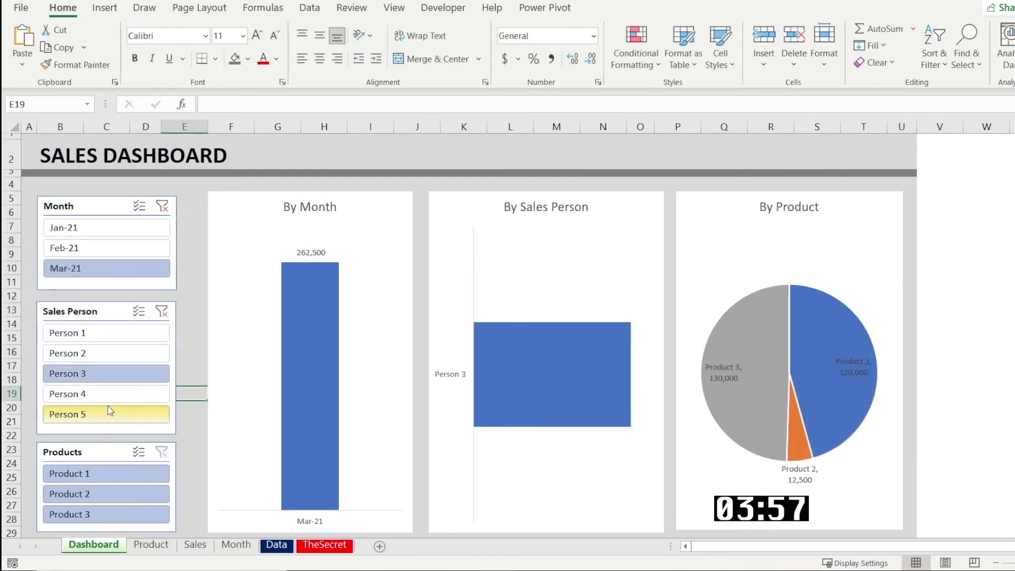
{"action": "left_click", "coordinate": [107, 415]}
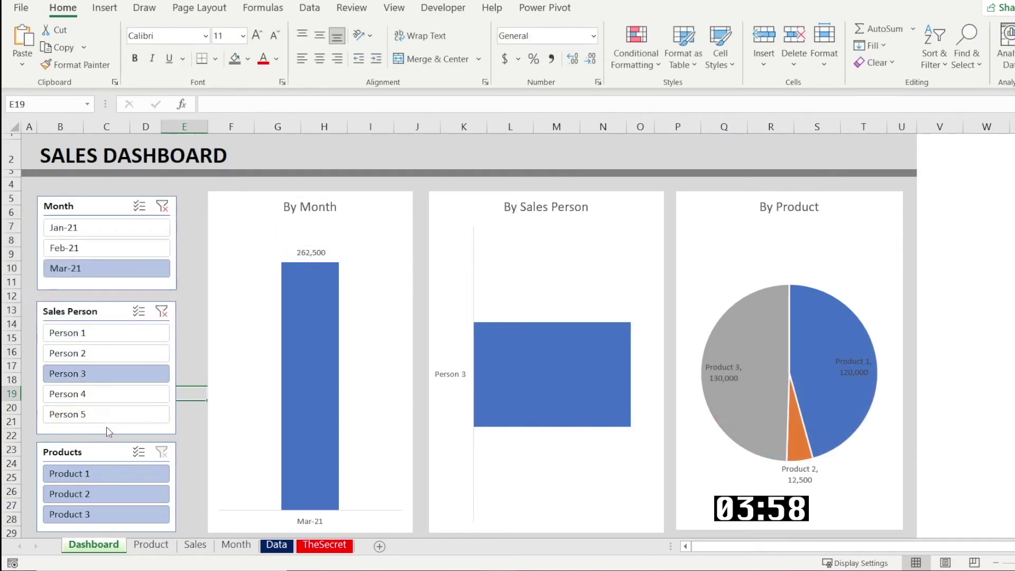
{"action": "left_click", "coordinate": [110, 476]}
{"action": "left_click", "coordinate": [103, 512]}
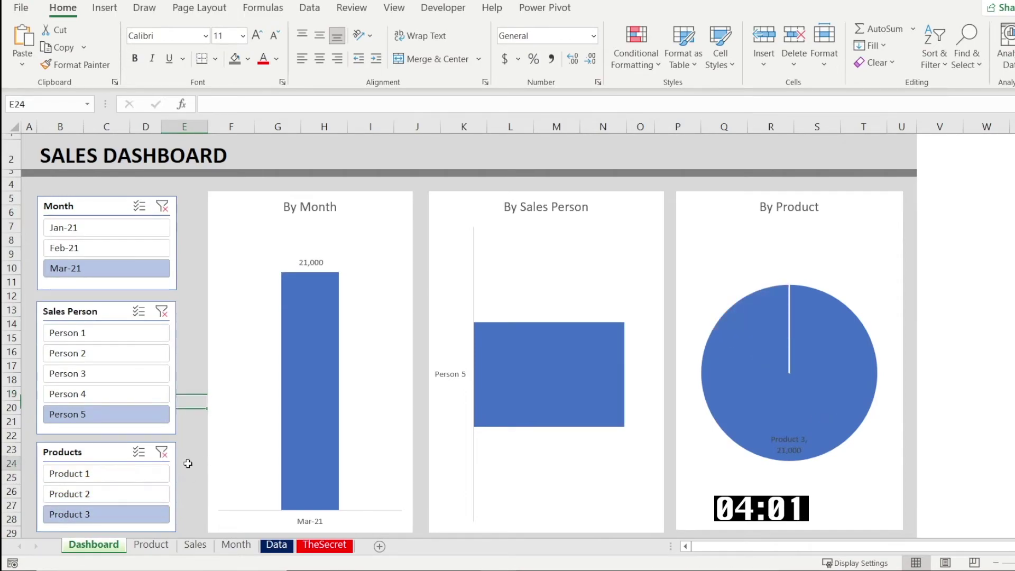
- Clear the product, salesperson and month filters, then select all three slicers
{"action": "left_click", "coordinate": [162, 452]}
{"action": "left_click", "coordinate": [164, 314]}
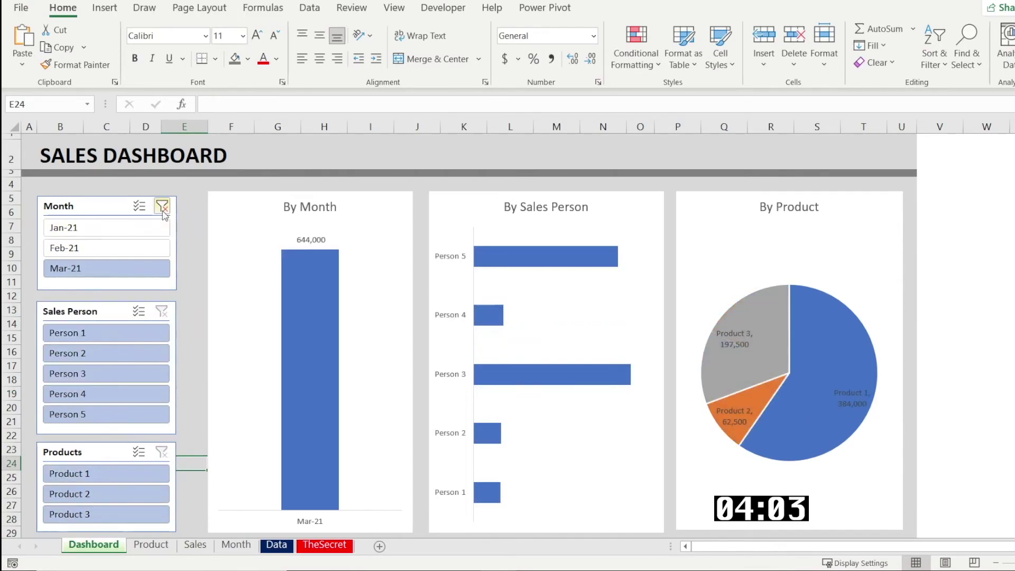
{"action": "left_click", "coordinate": [161, 206]}
{"action": "left_click", "coordinate": [102, 207]}
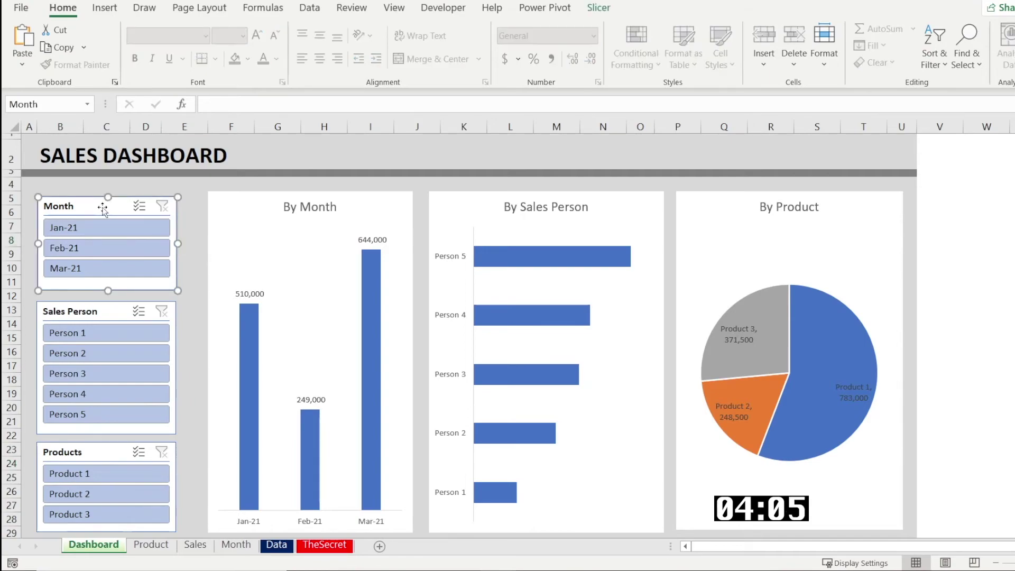
{"action": "left_click", "coordinate": [93, 313], "text": "ctrl"}
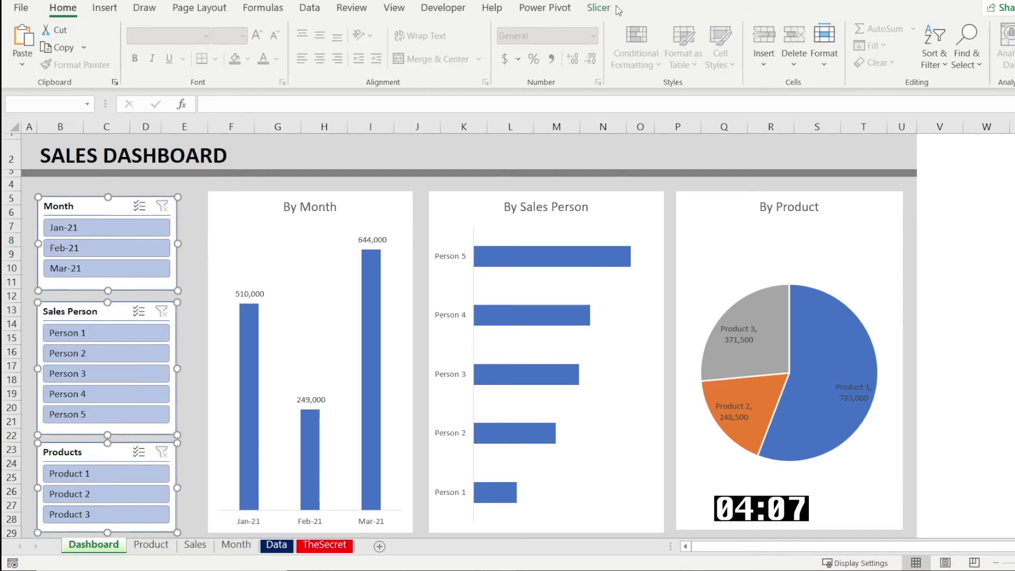
- Apply the orange slicer style to all three slicers
{"action": "left_click", "coordinate": [603, 8]}
{"action": "left_click", "coordinate": [443, 53]}
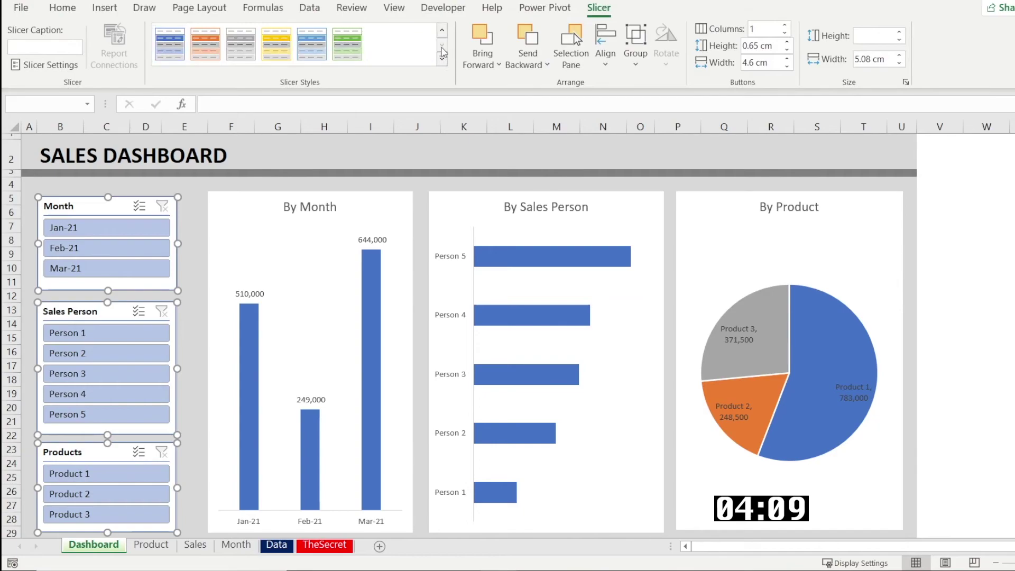
{"action": "left_click", "coordinate": [219, 55]}
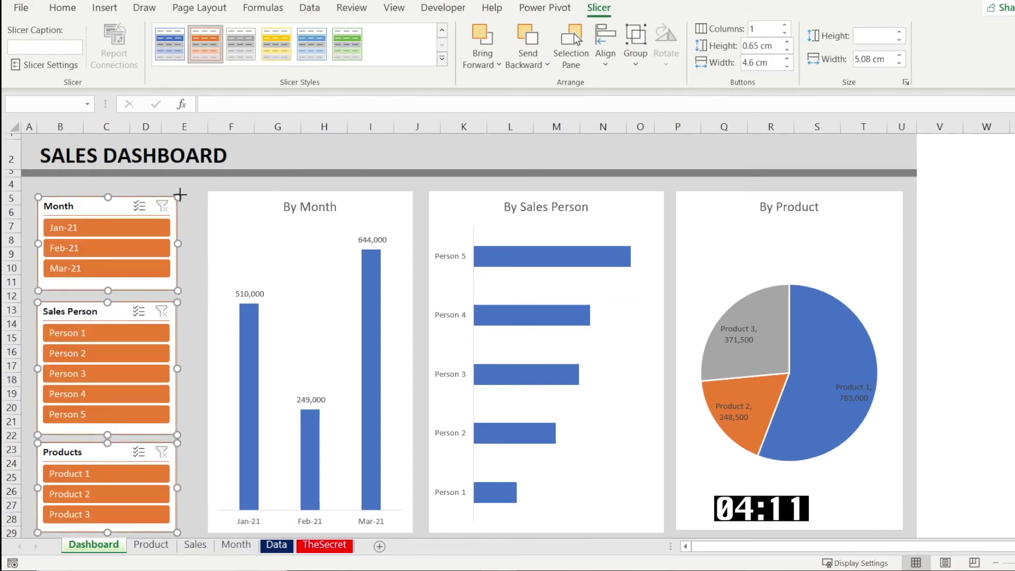
- Fill the By Sales Person bars pale gold
{"action": "left_click", "coordinate": [519, 255]}
{"action": "right_click", "coordinate": [519, 255]}
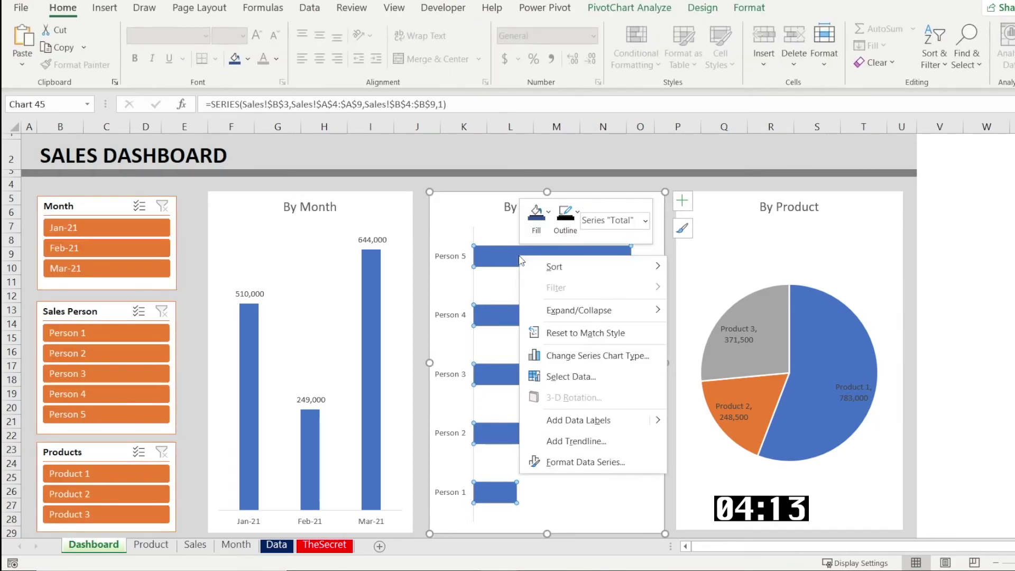
{"action": "left_click", "coordinate": [536, 214]}
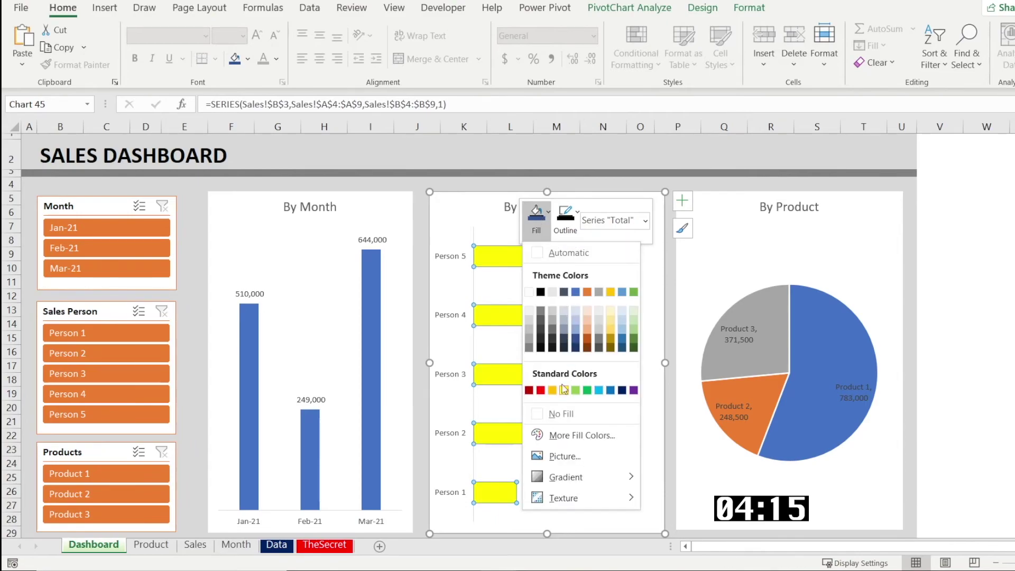
{"action": "left_click", "coordinate": [609, 311]}
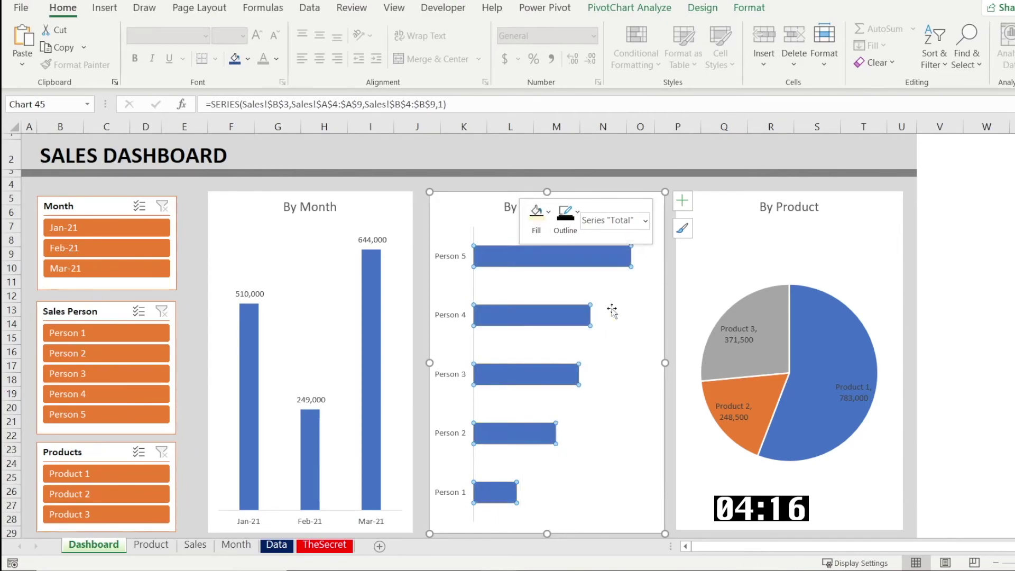
{"action": "left_click", "coordinate": [470, 183]}
- Fill the By Month columns blue, settling on medium blue
{"action": "right_click", "coordinate": [375, 318]}
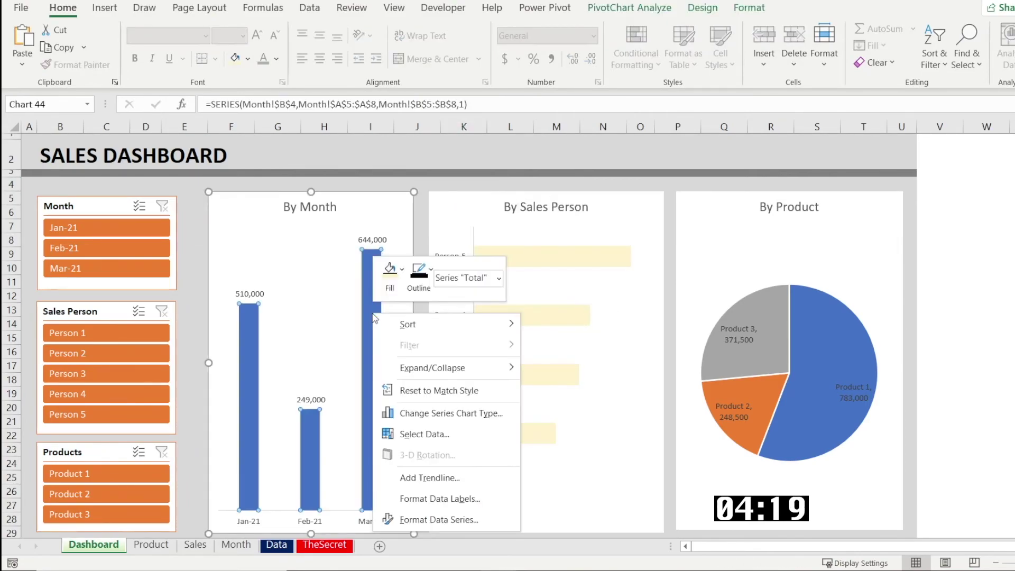
{"action": "left_click", "coordinate": [390, 275]}
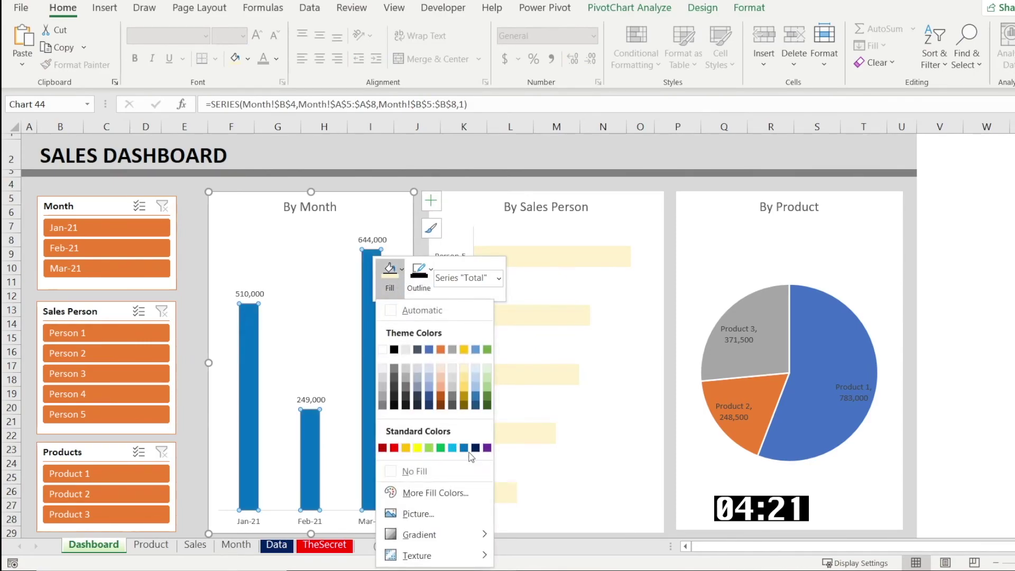
{"action": "left_click", "coordinate": [474, 448]}
{"action": "left_click", "coordinate": [444, 158]}
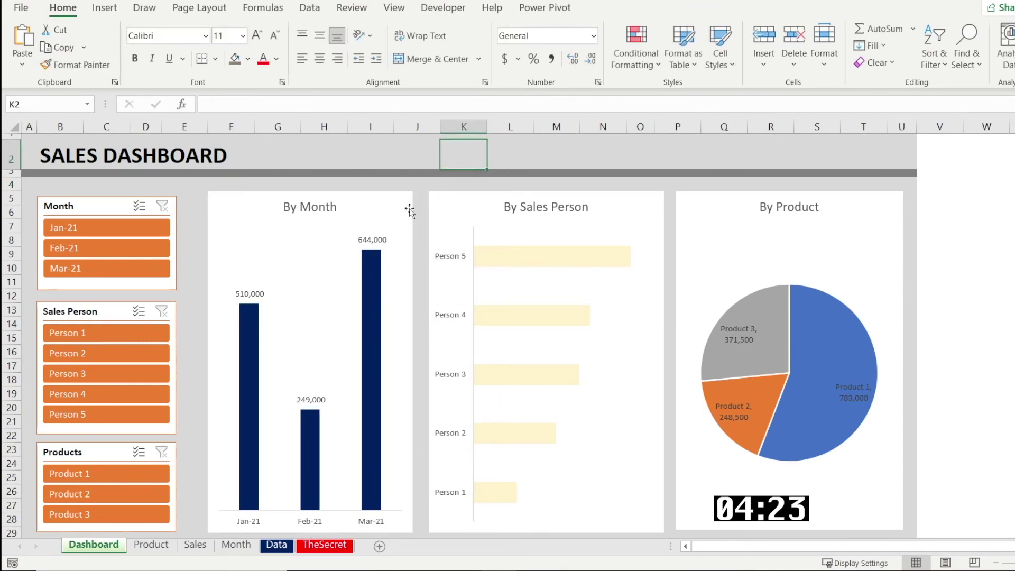
{"action": "right_click", "coordinate": [372, 288]}
{"action": "left_click", "coordinate": [389, 245]}
{"action": "left_click", "coordinate": [462, 419]}
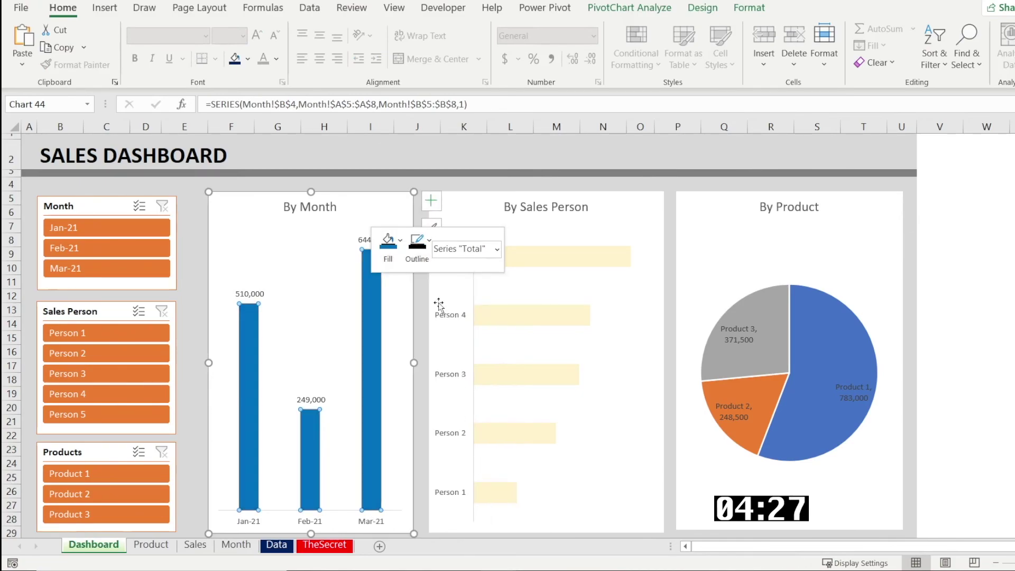
{"action": "left_click", "coordinate": [437, 163]}
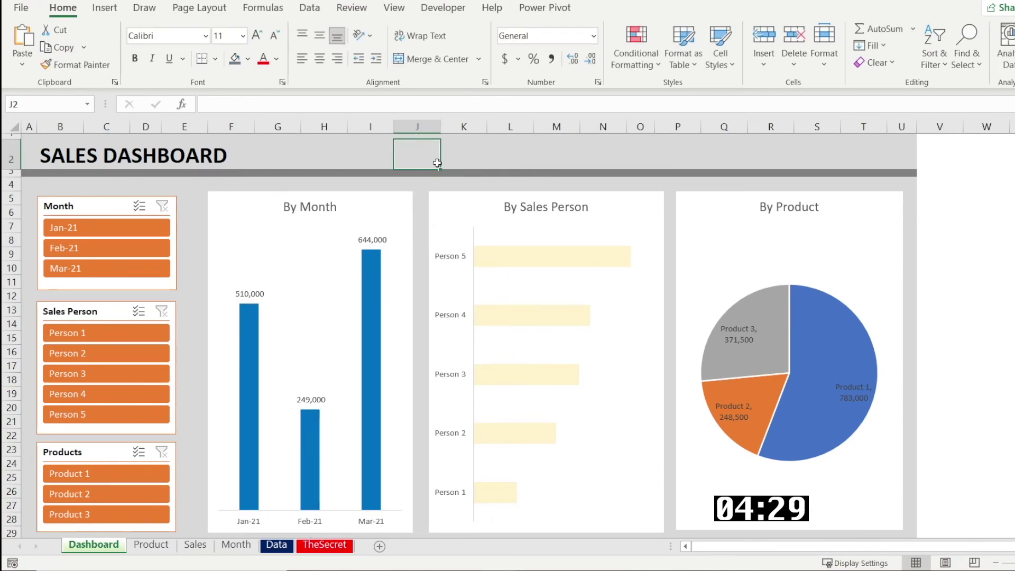